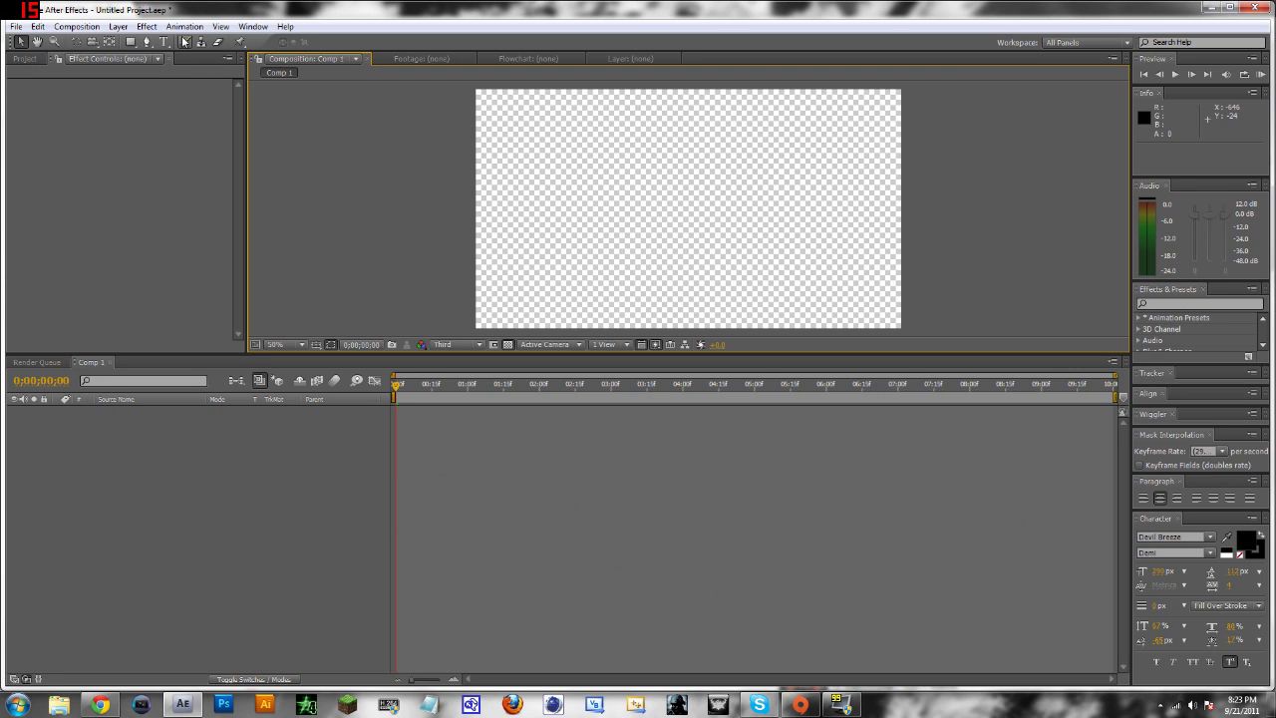
- Browse the Animation and Window menus, then pick the Horizontal Type tool
left_click(185, 26)
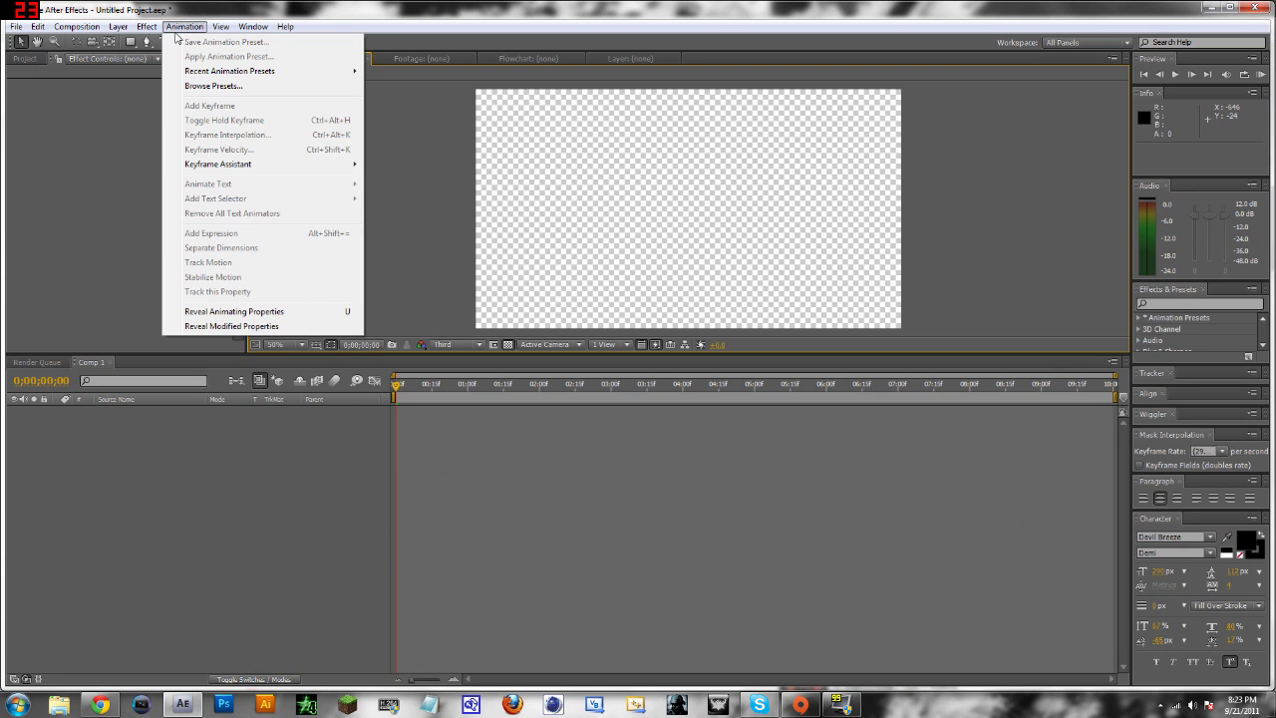
left_click(252, 26)
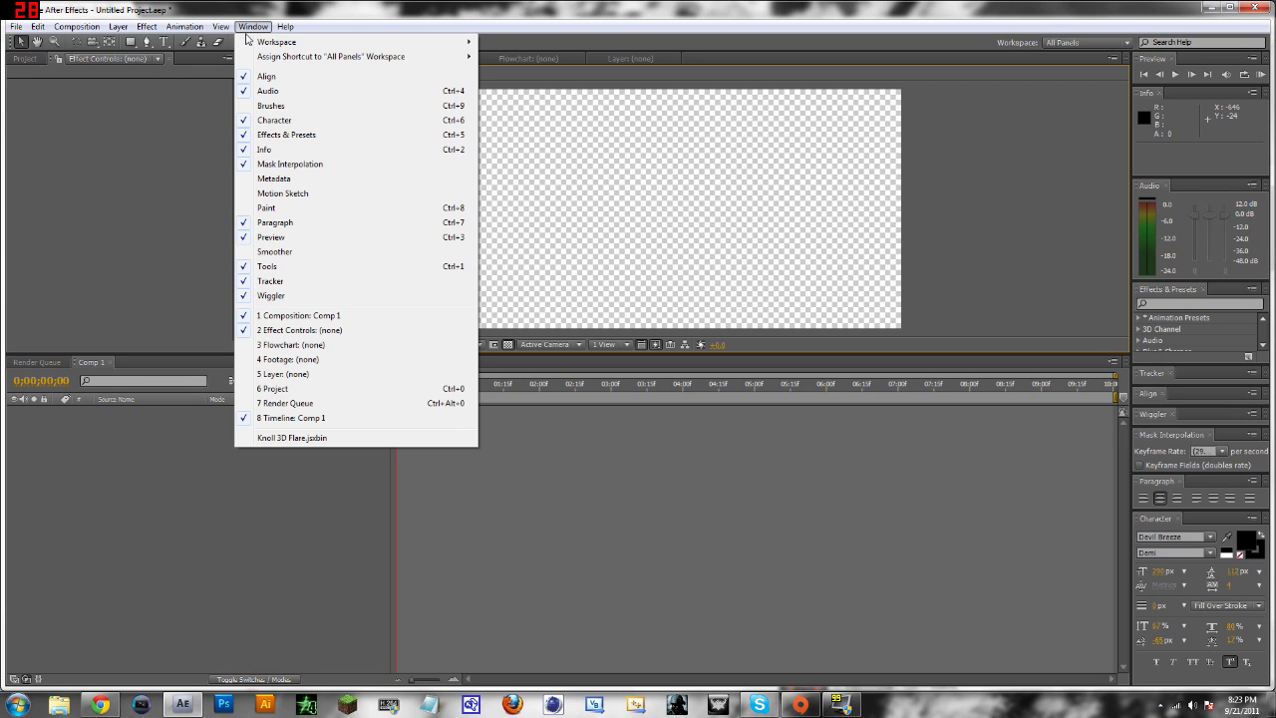
left_click(265, 10)
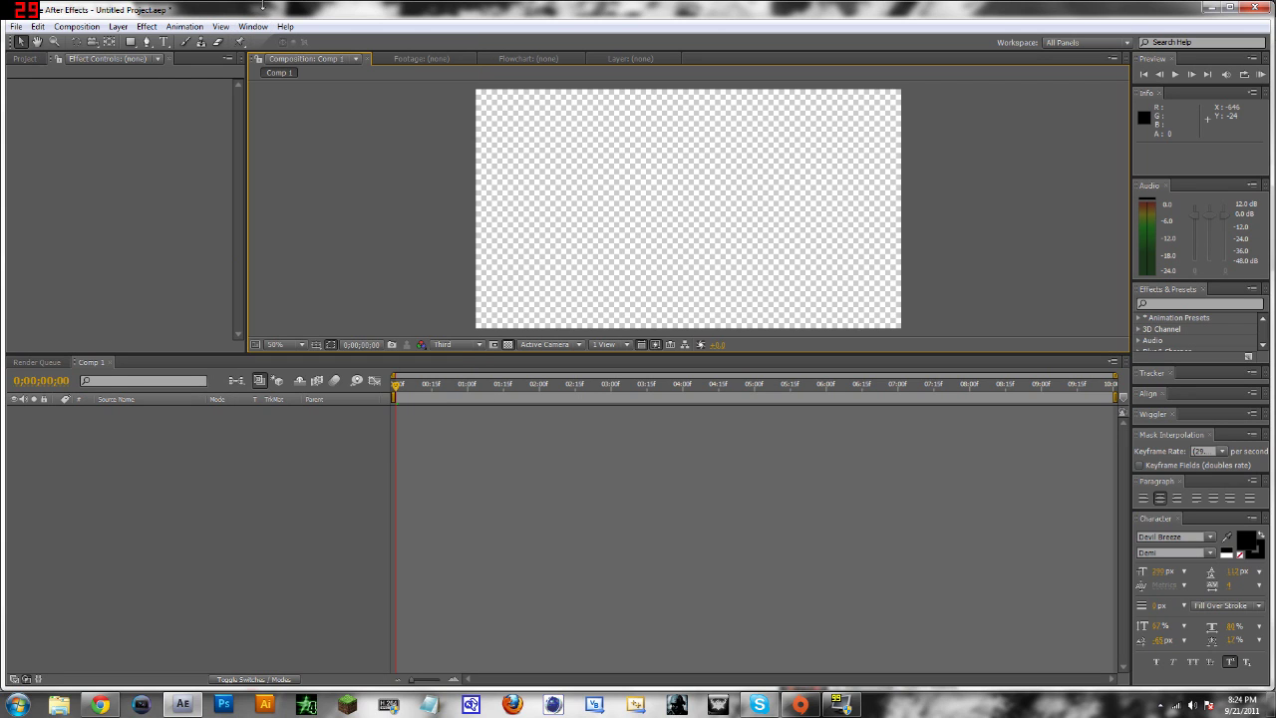
left_click(184, 26)
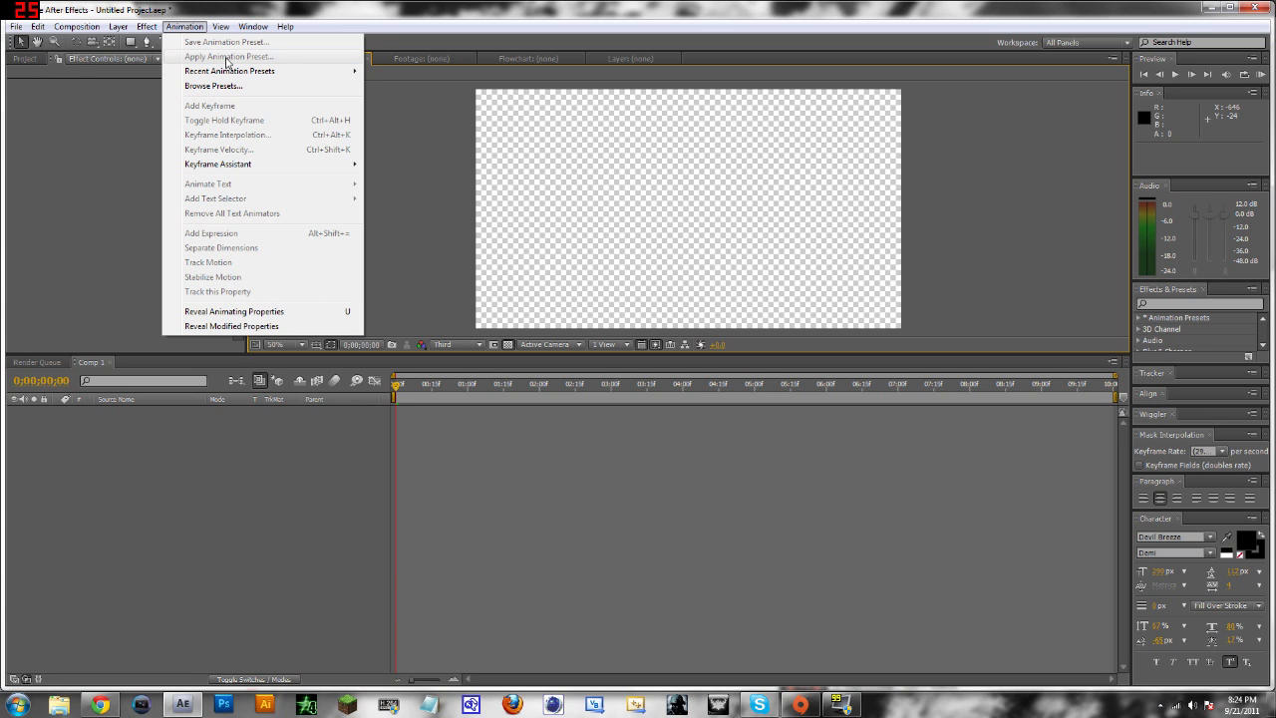
left_click(49, 143)
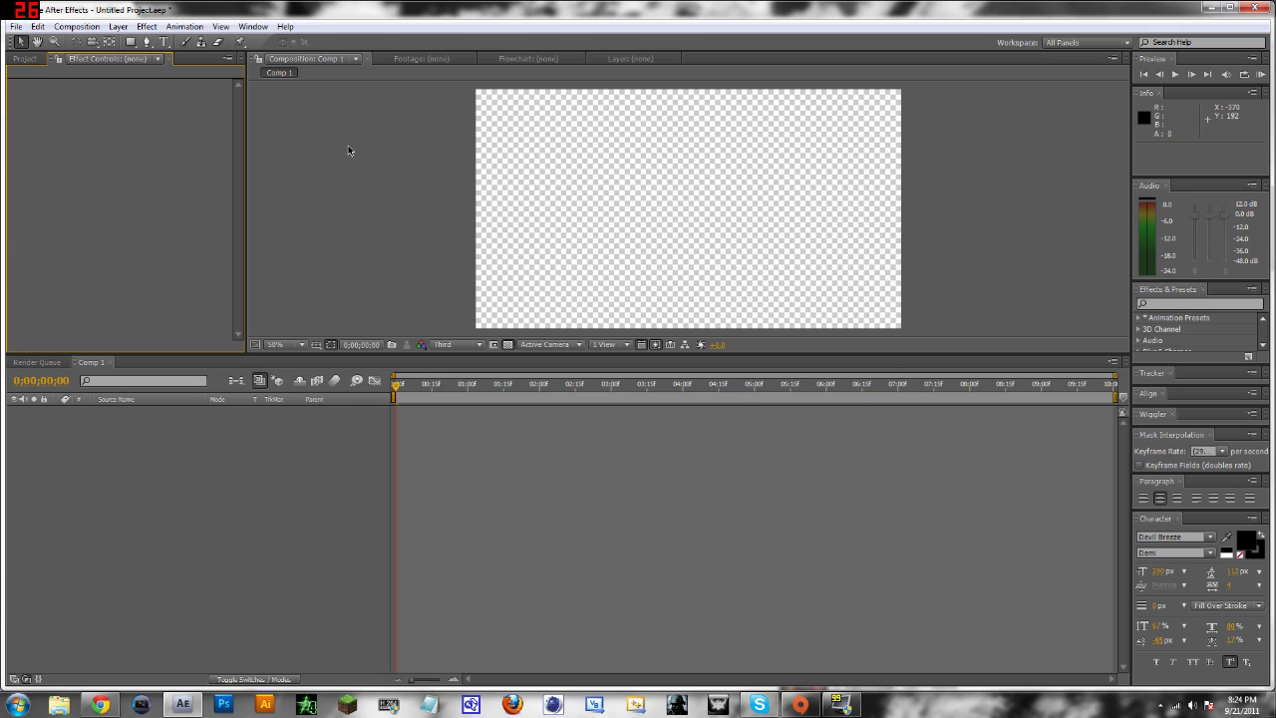
left_click(163, 42)
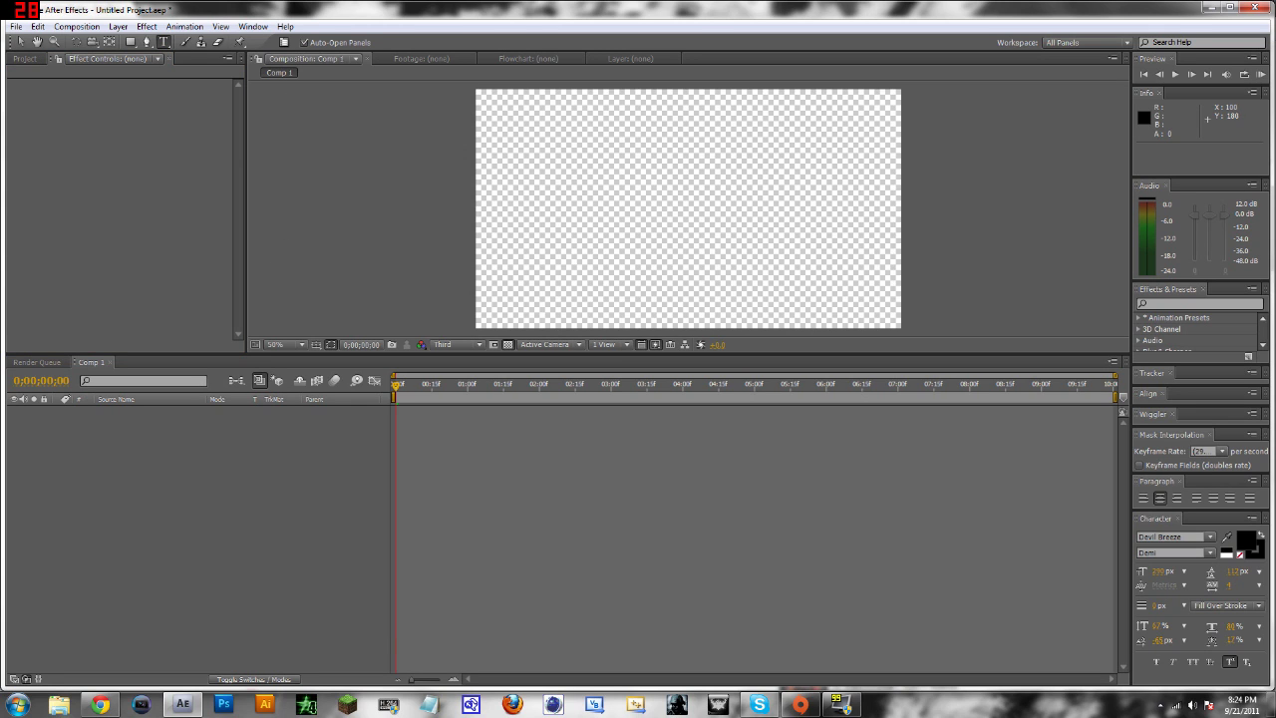
- Draw a paragraph text box across the frame and type VALGRIZ, fixing letters after the V
mouse_move(508, 144)
left_mouse_down()
mouse_move(839, 269)
mouse_move(900, 268)
left_mouse_up()
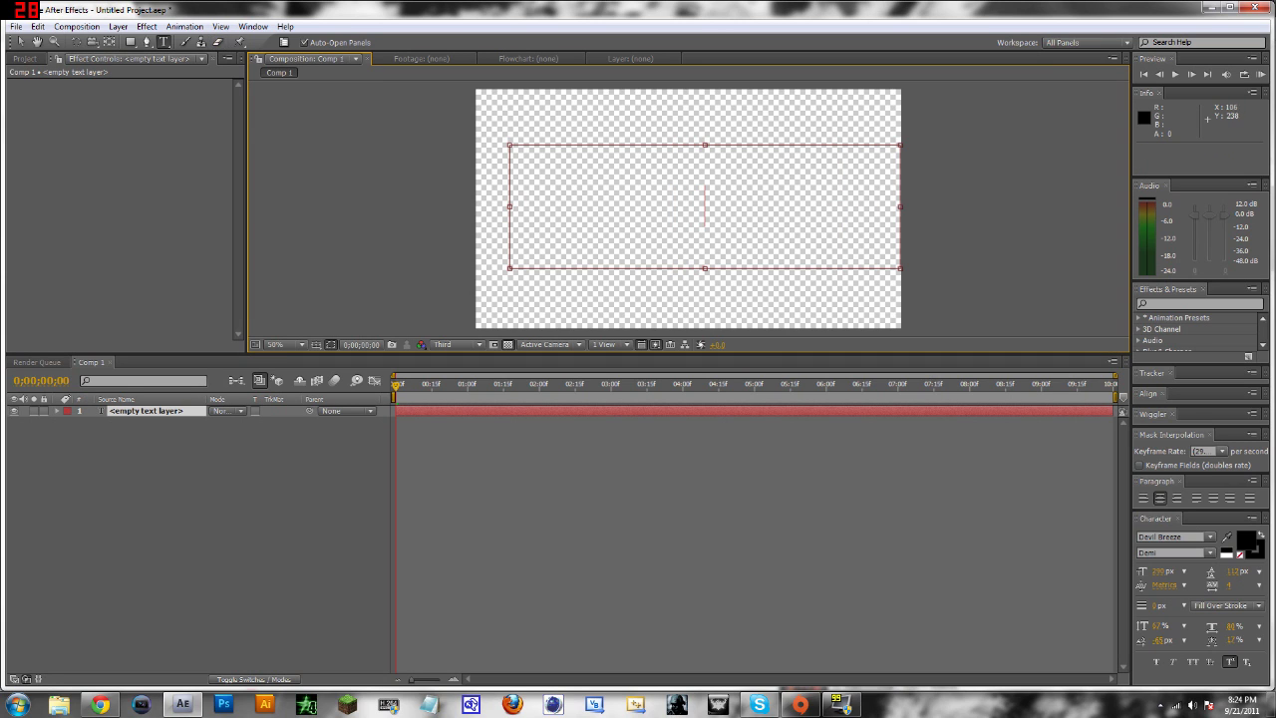
left_click_drag(509, 146, 476, 148)
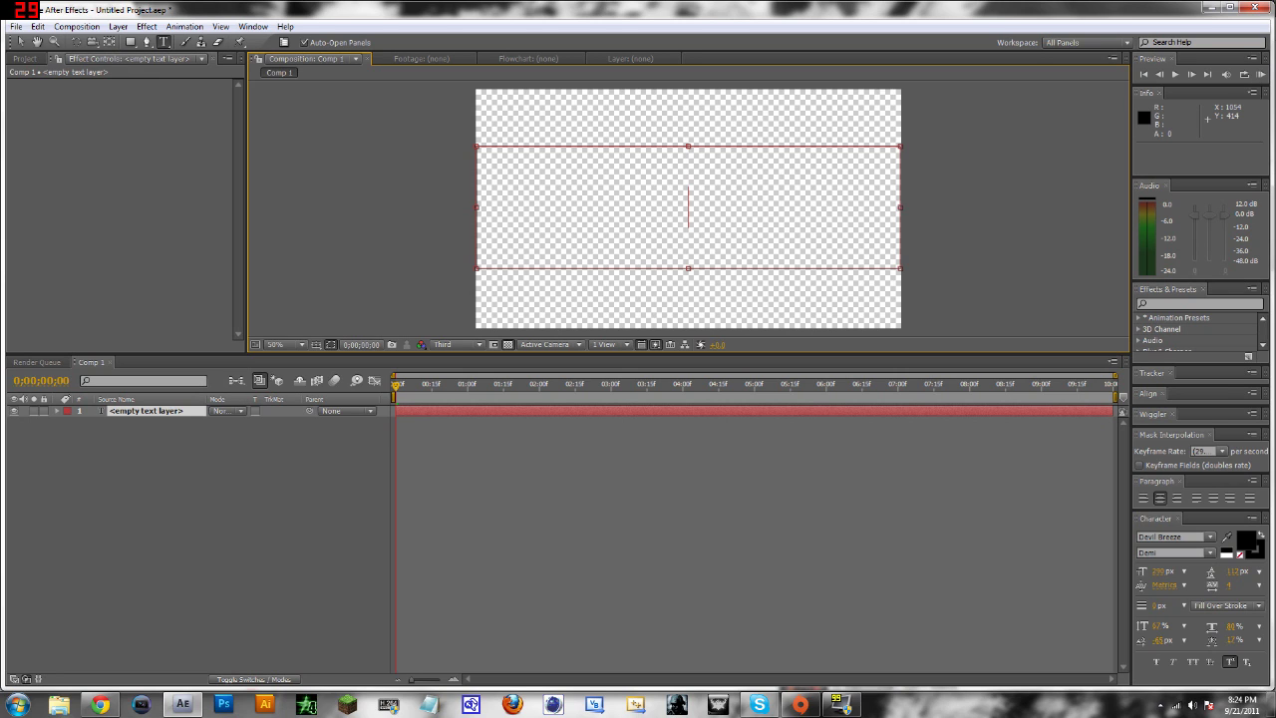
type("VALGRIZ")
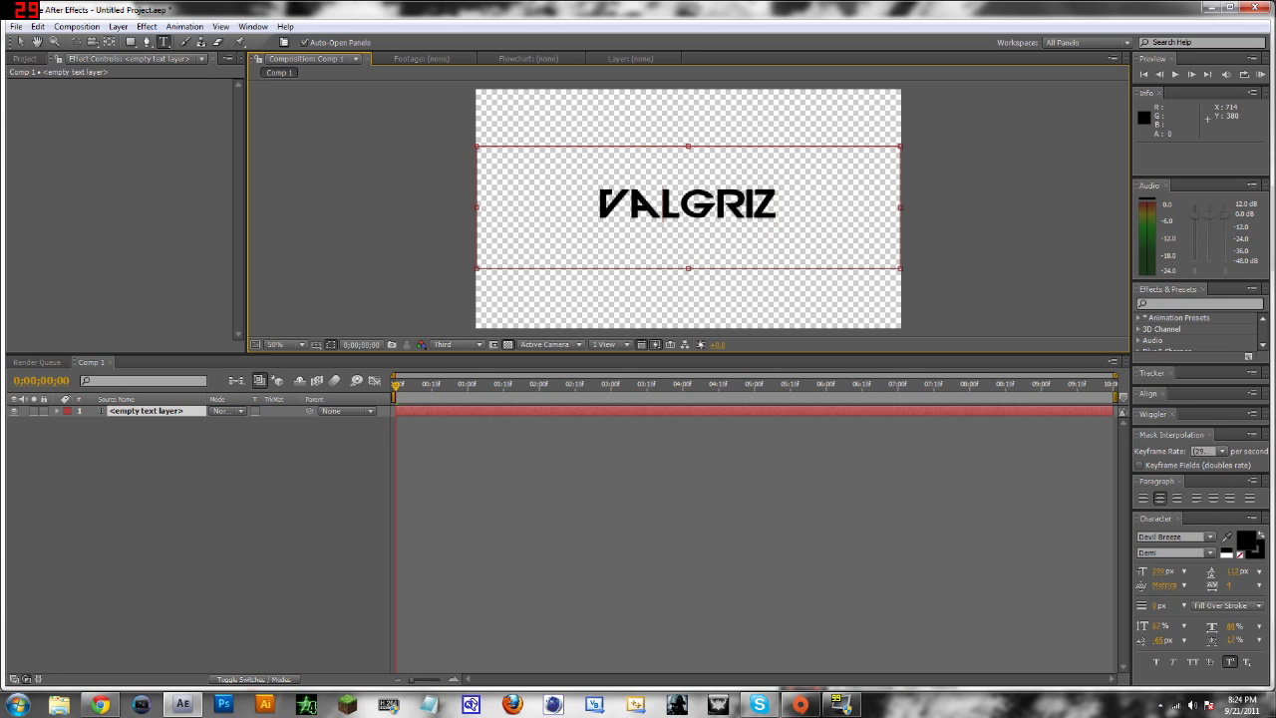
key("BackSpace")
type("A")
key("BackSpace")
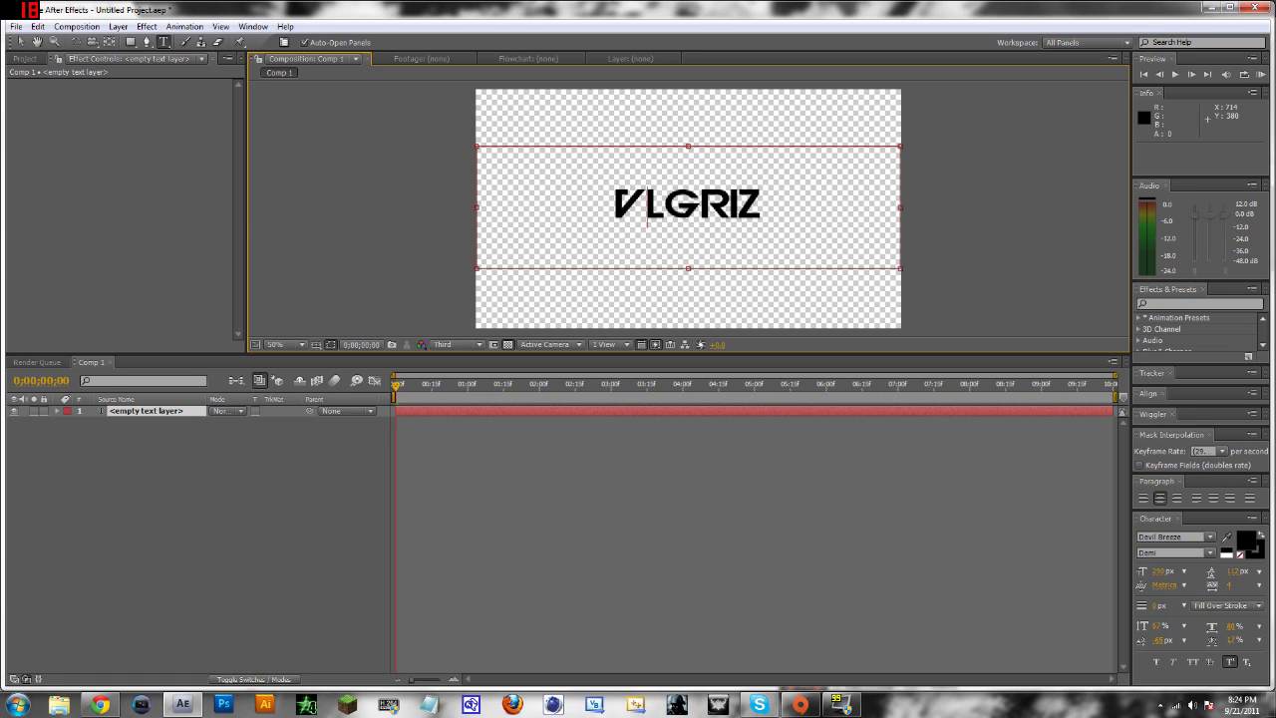
type("A")
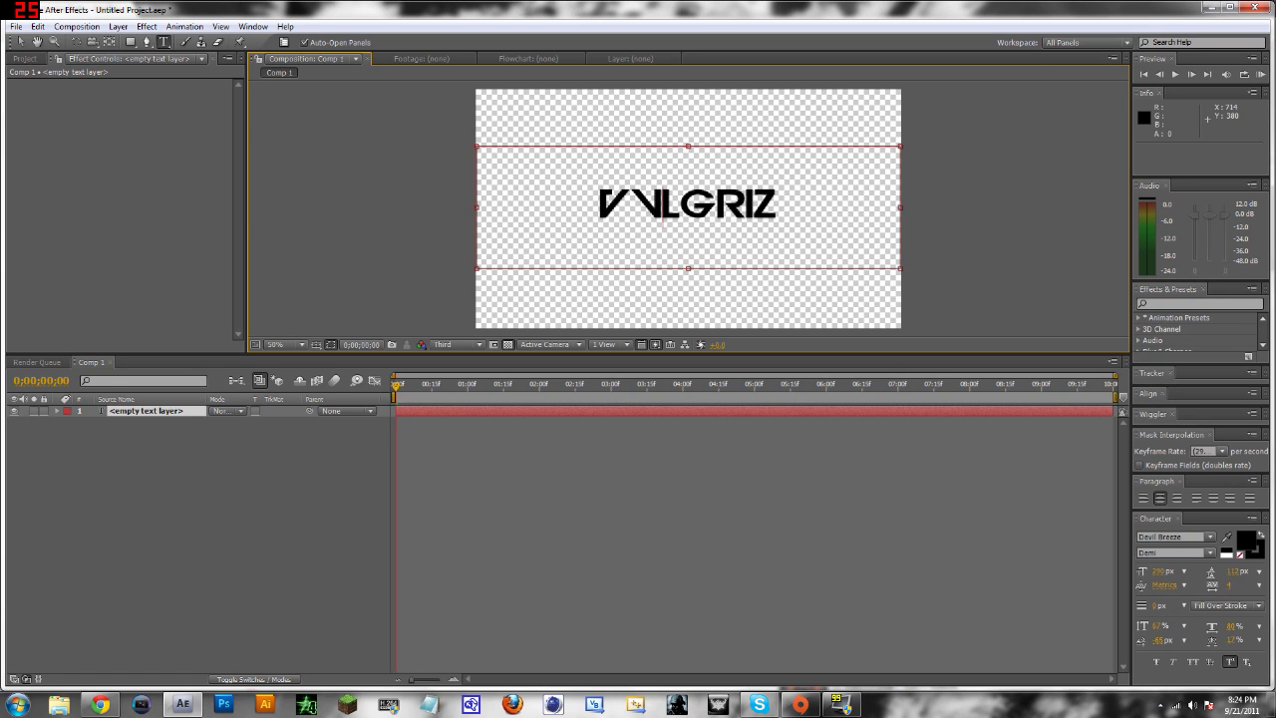
key("BackSpace")
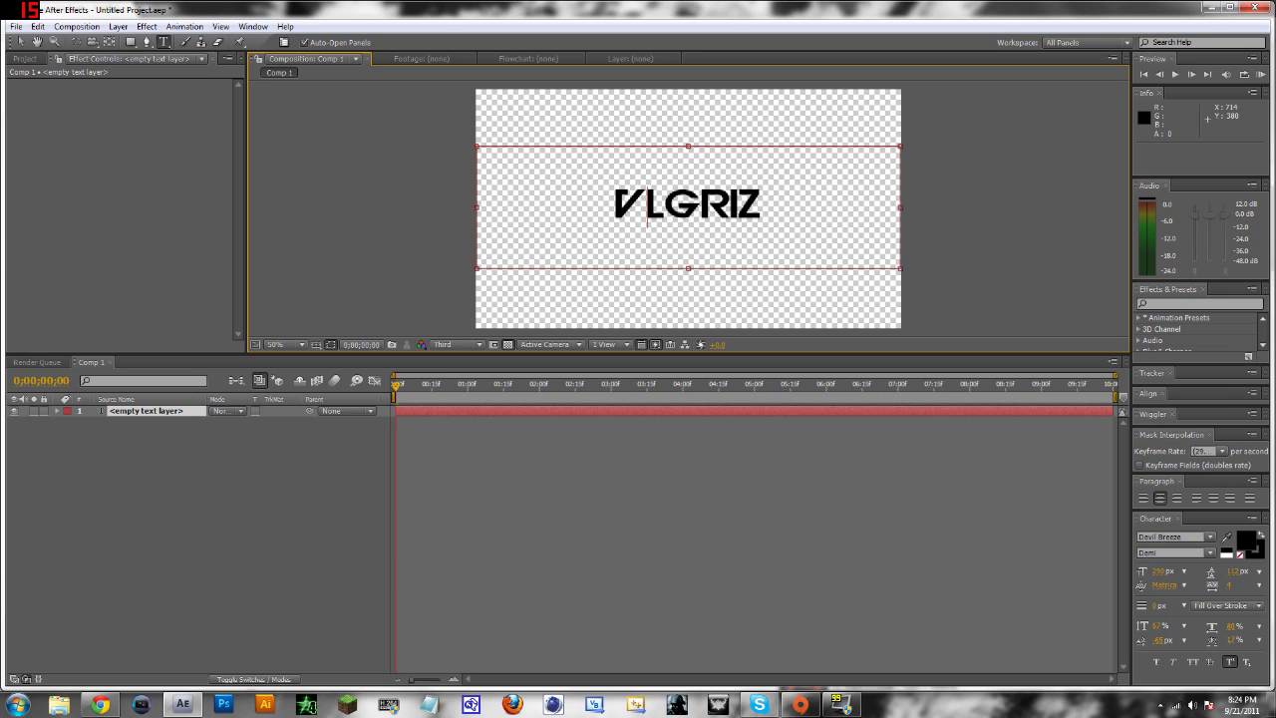
- Select all the text, retype it cleanly as VALGRIZ, and commit the layer
key("ctrl+a")
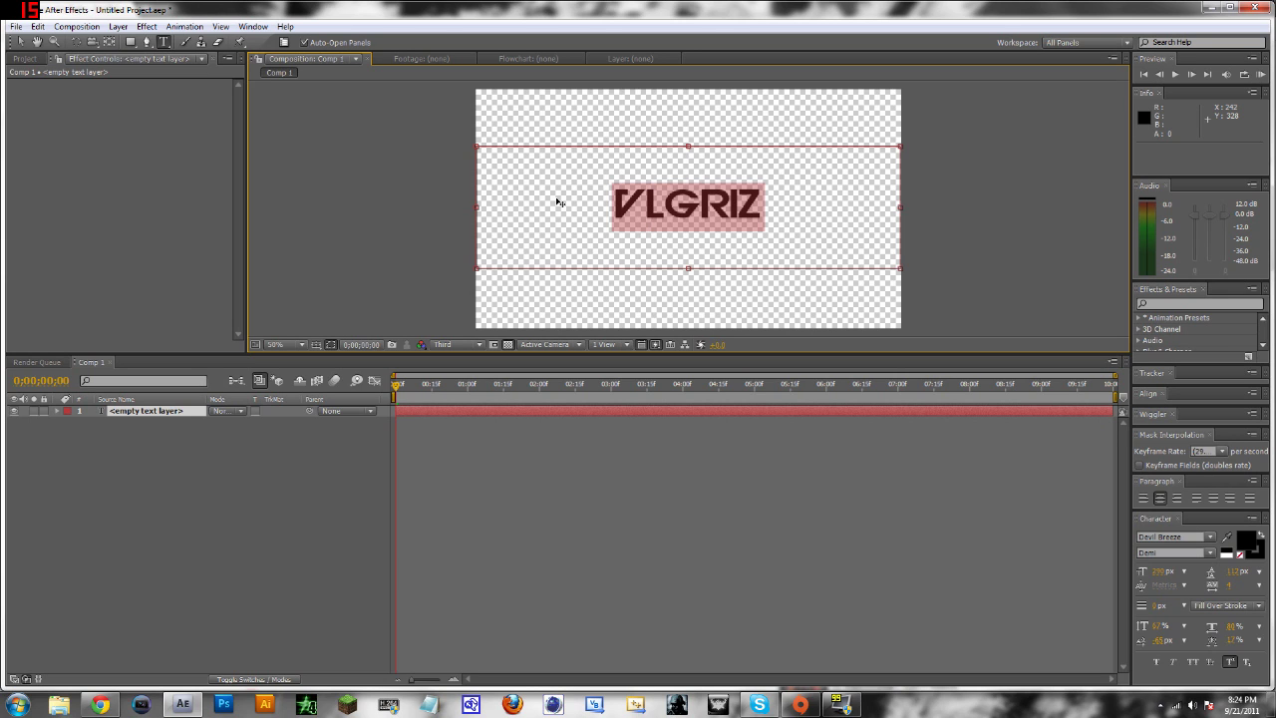
type("V")
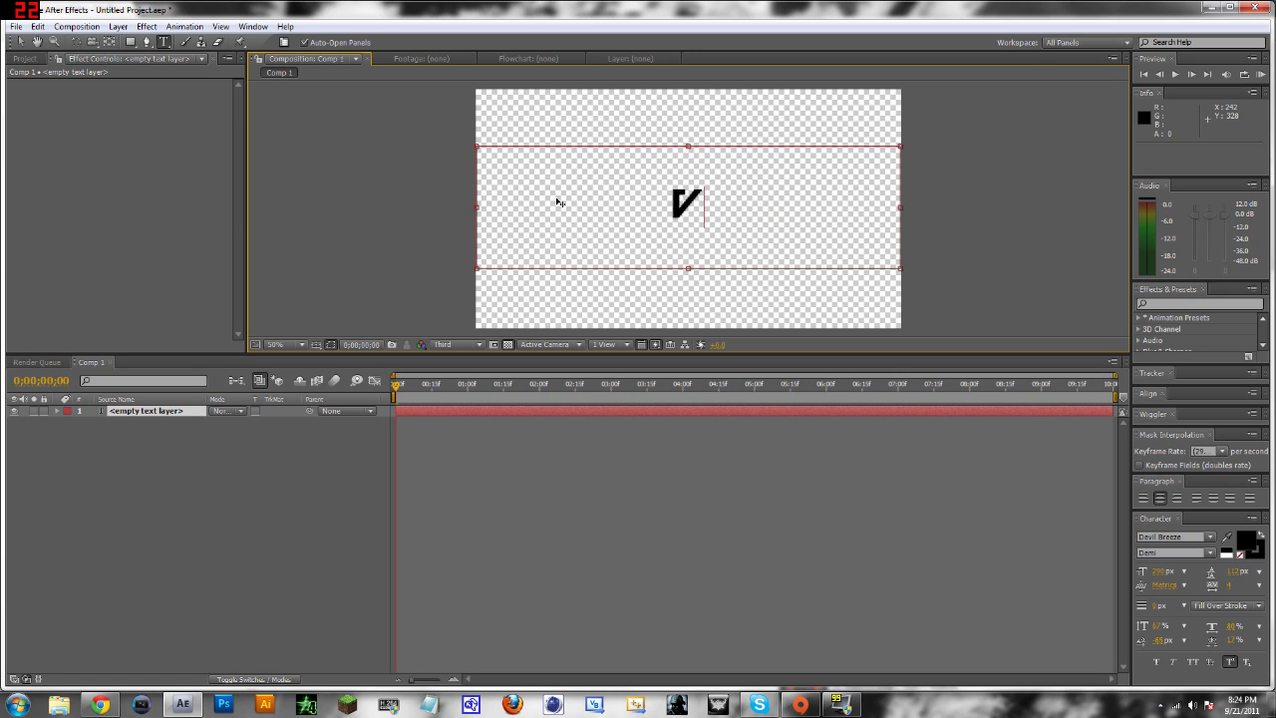
type("N")
key("BackSpace")
key("BackSpace")
type("V")
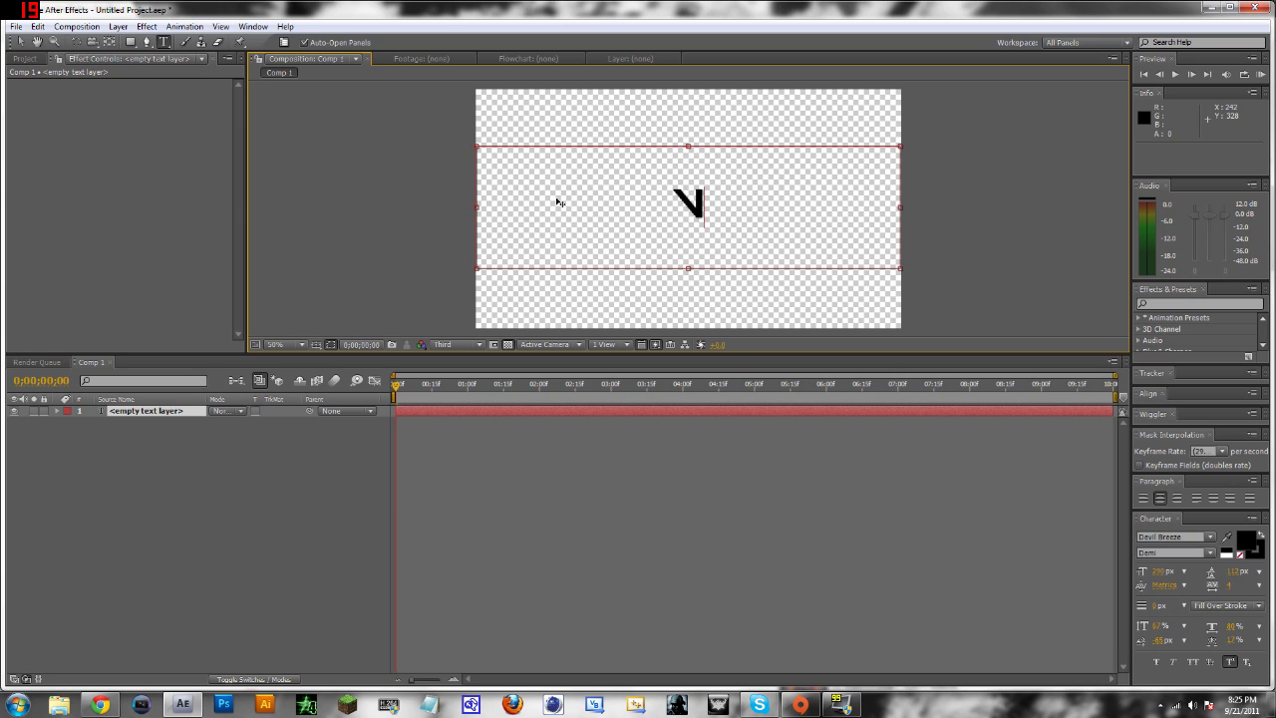
type("A")
key("BackSpace")
type("AL")
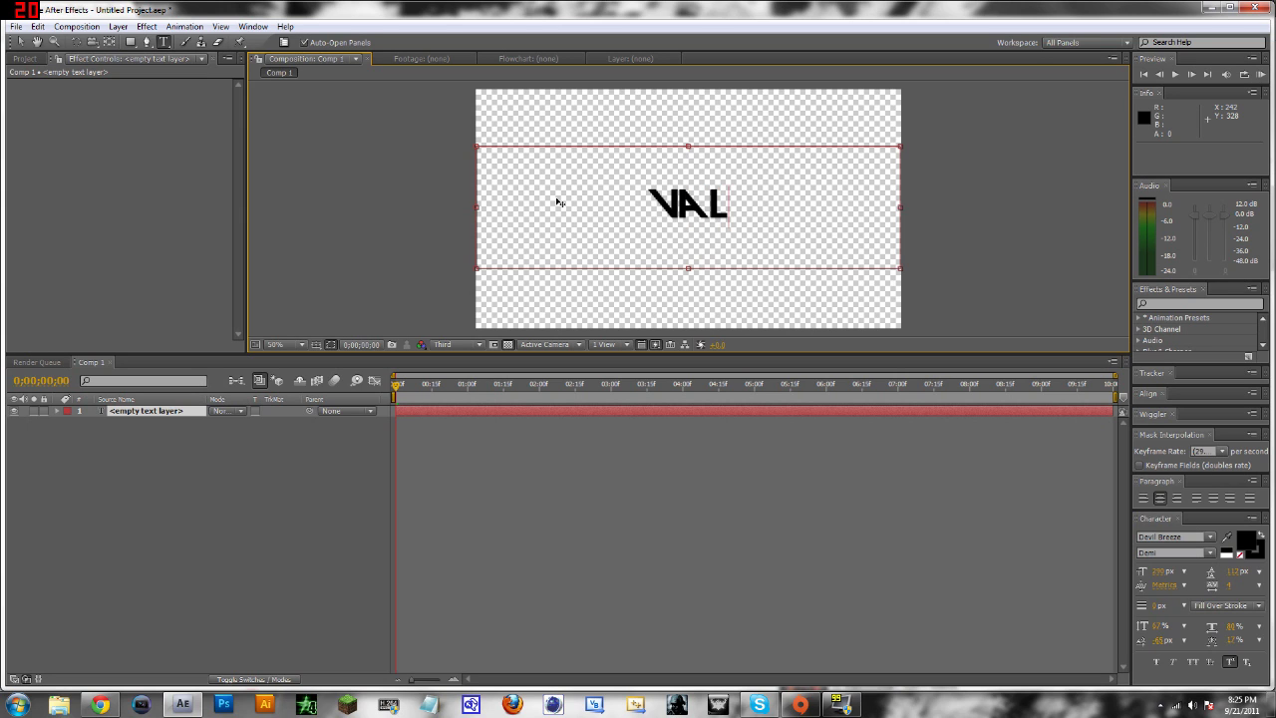
type("GRIZ")
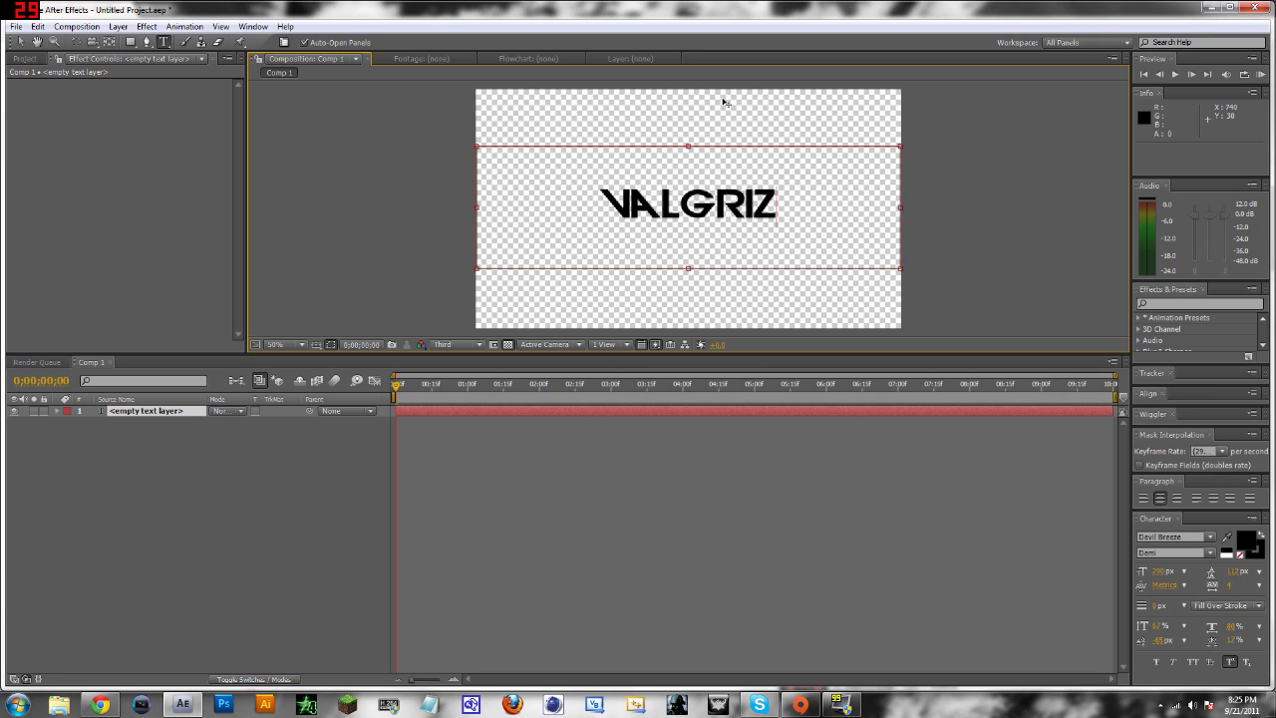
left_click(20, 42)
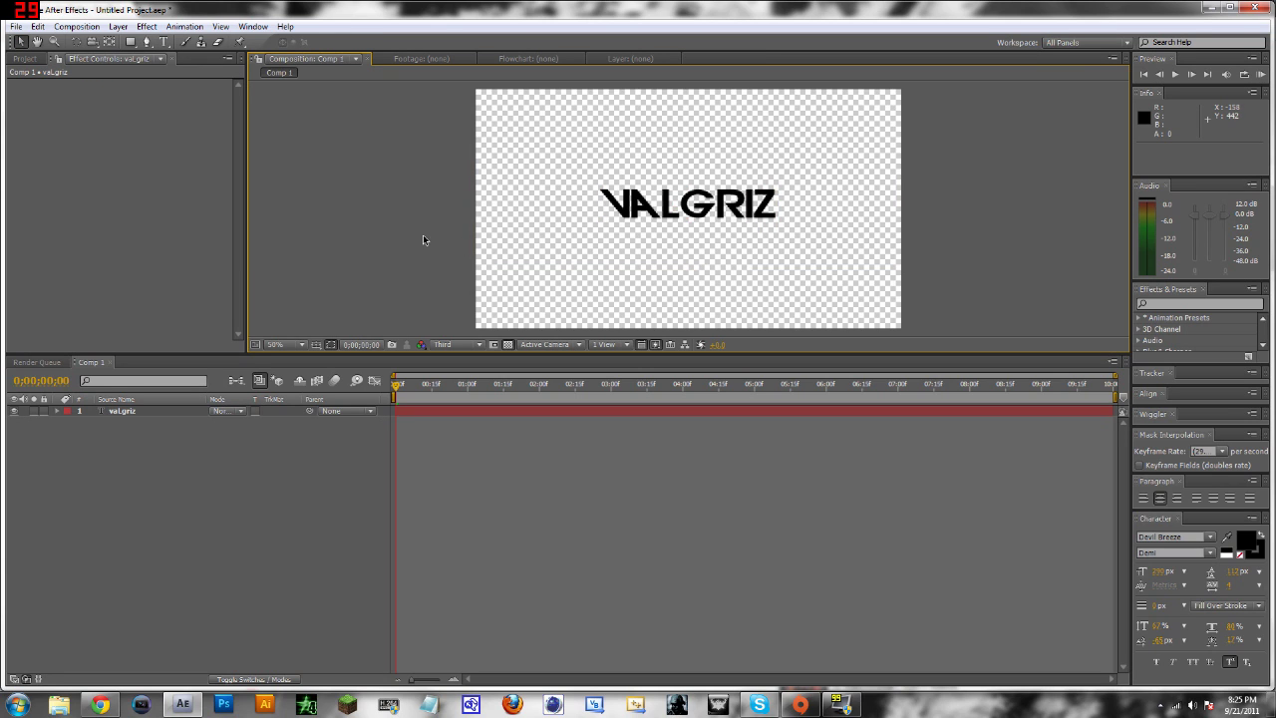
- Select the valgriz layer and choose Animation > Apply Animation Preset
left_click(137, 412)
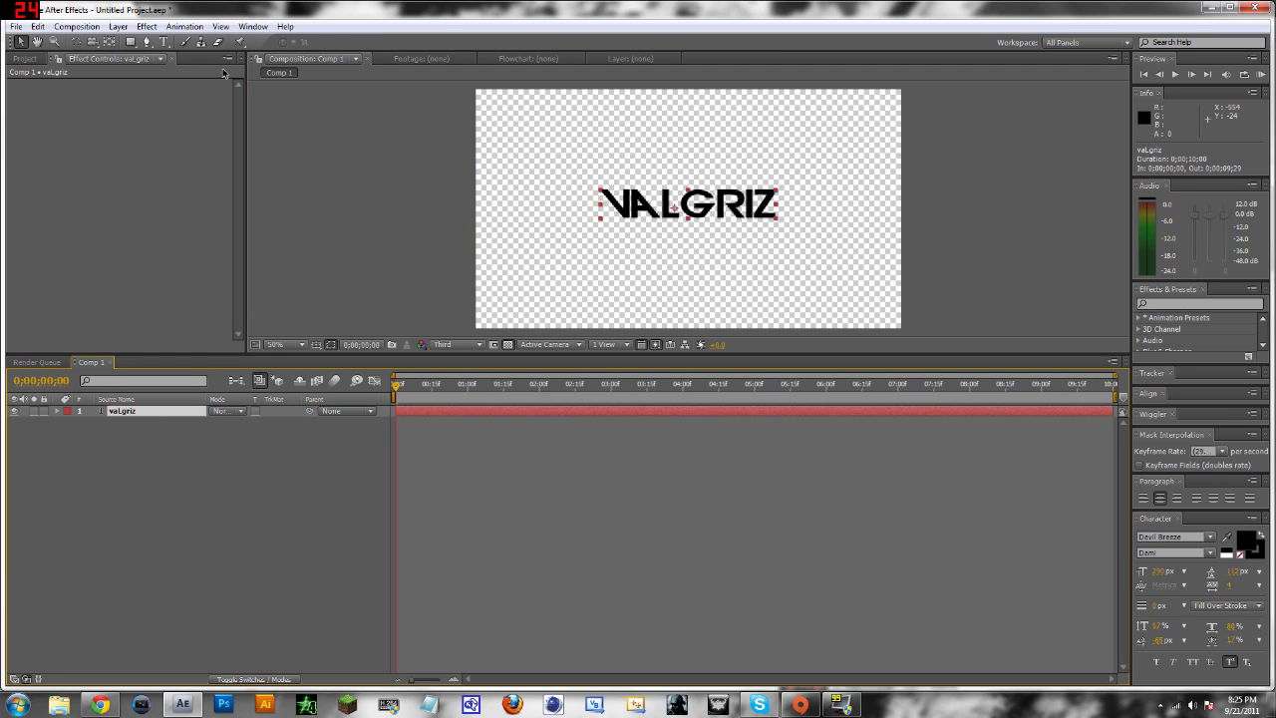
left_click(185, 27)
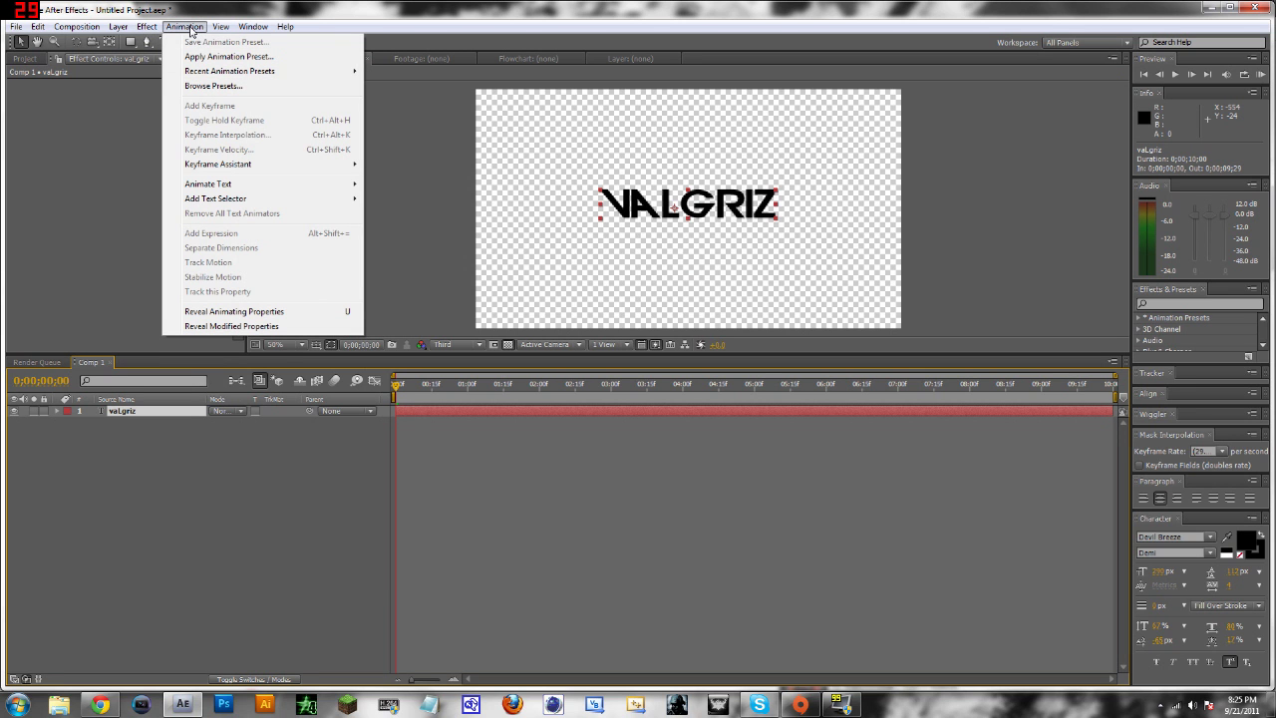
left_click(207, 57)
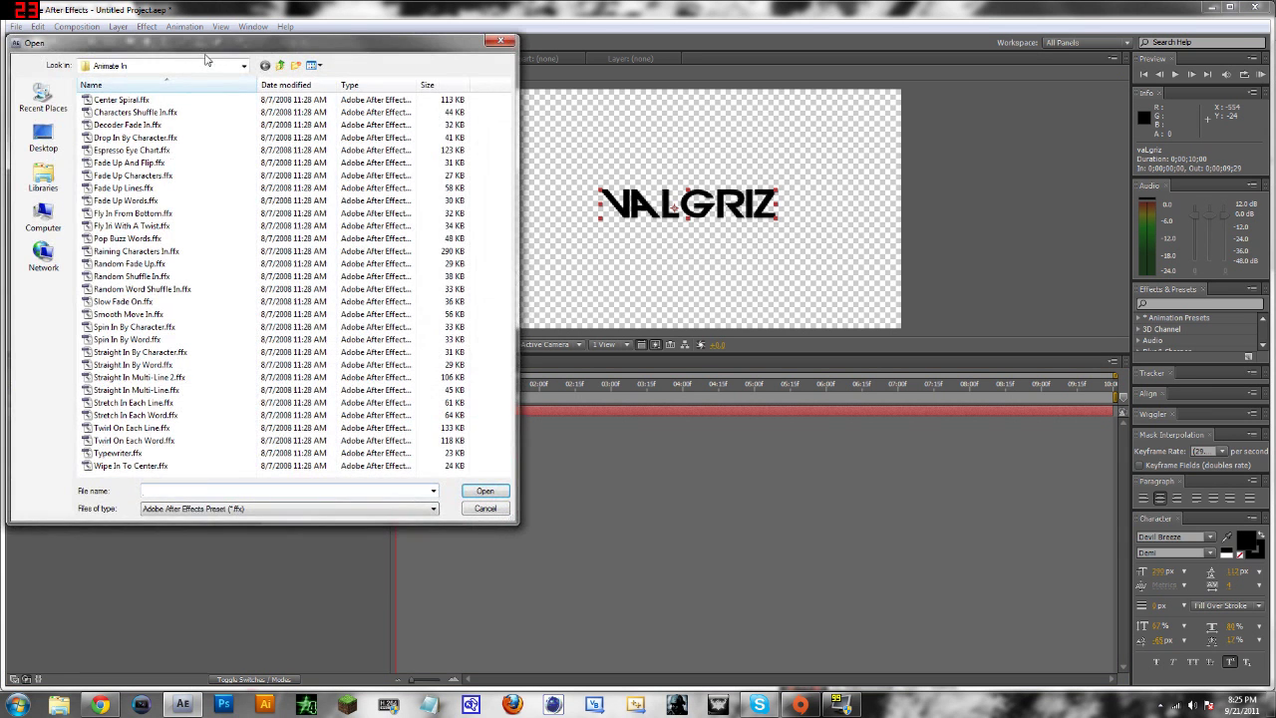
- Navigate the Open dialog's folder tree up to Presets and into the Text folder
left_click(241, 67)
left_click(242, 67)
left_click(243, 67)
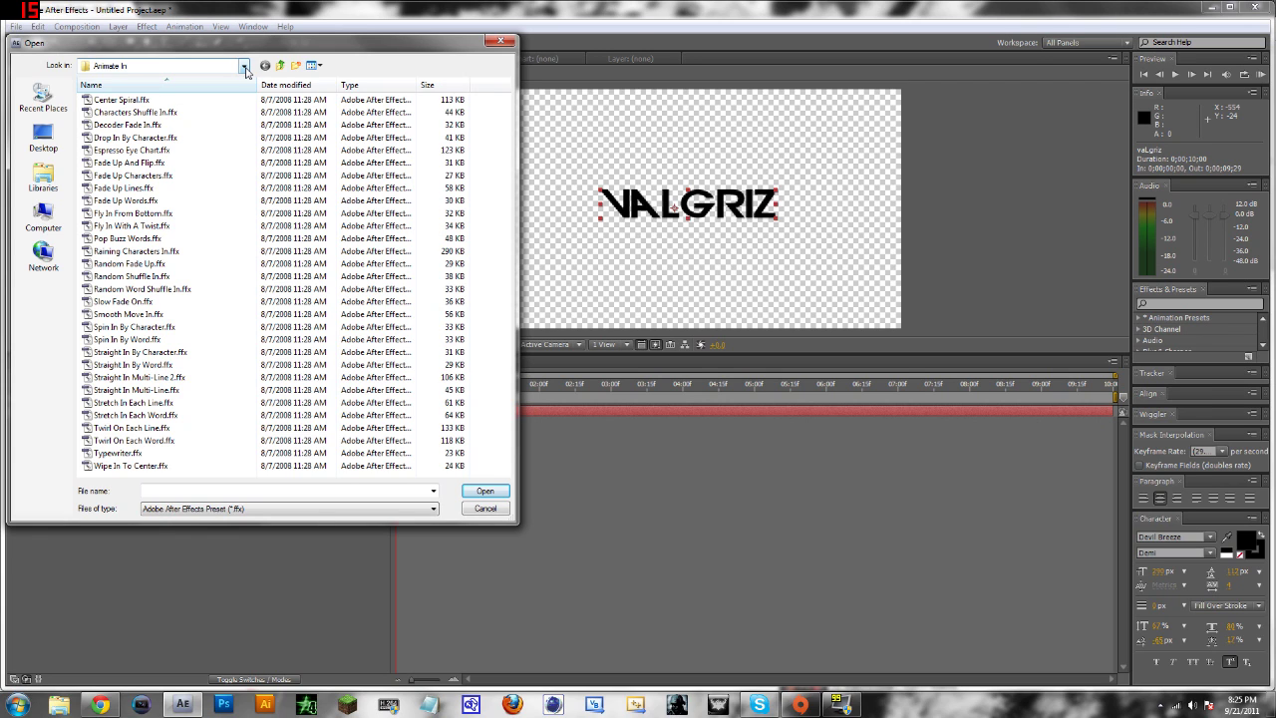
left_click(243, 67)
scroll(209, 100, "up", 1)
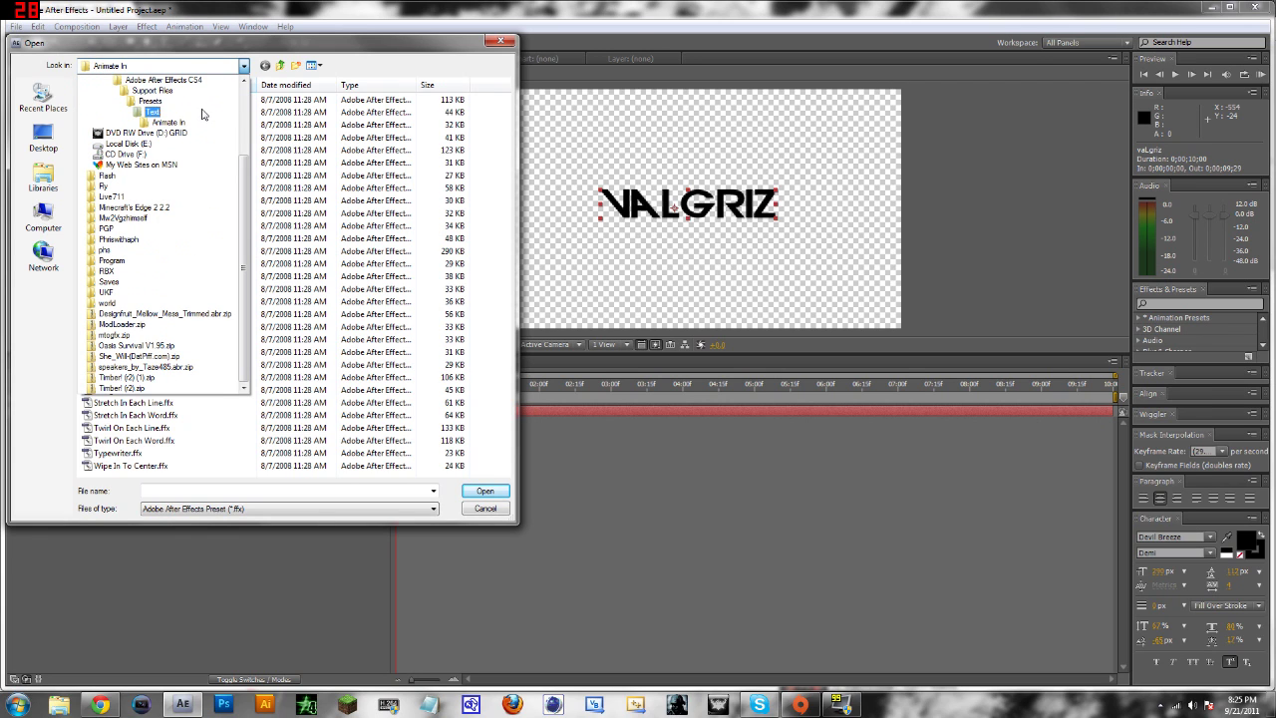
scroll(205, 102, "up", 1)
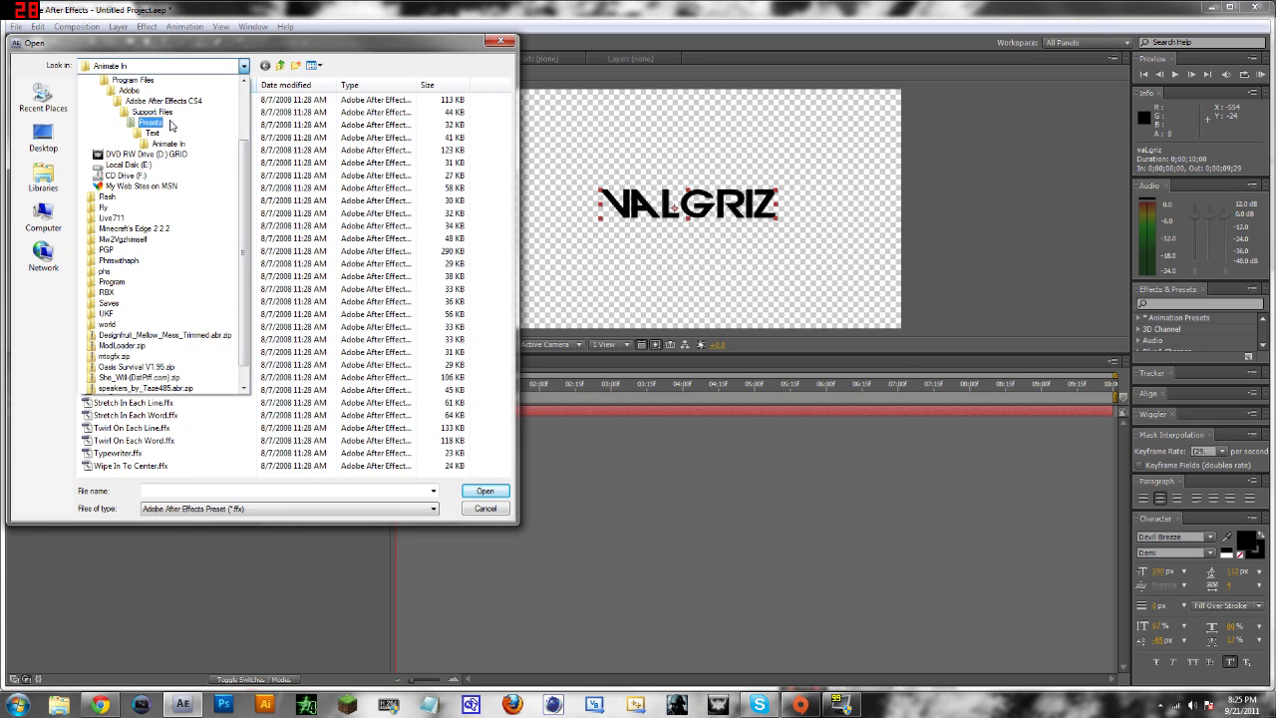
left_click(170, 123)
double_click(136, 228)
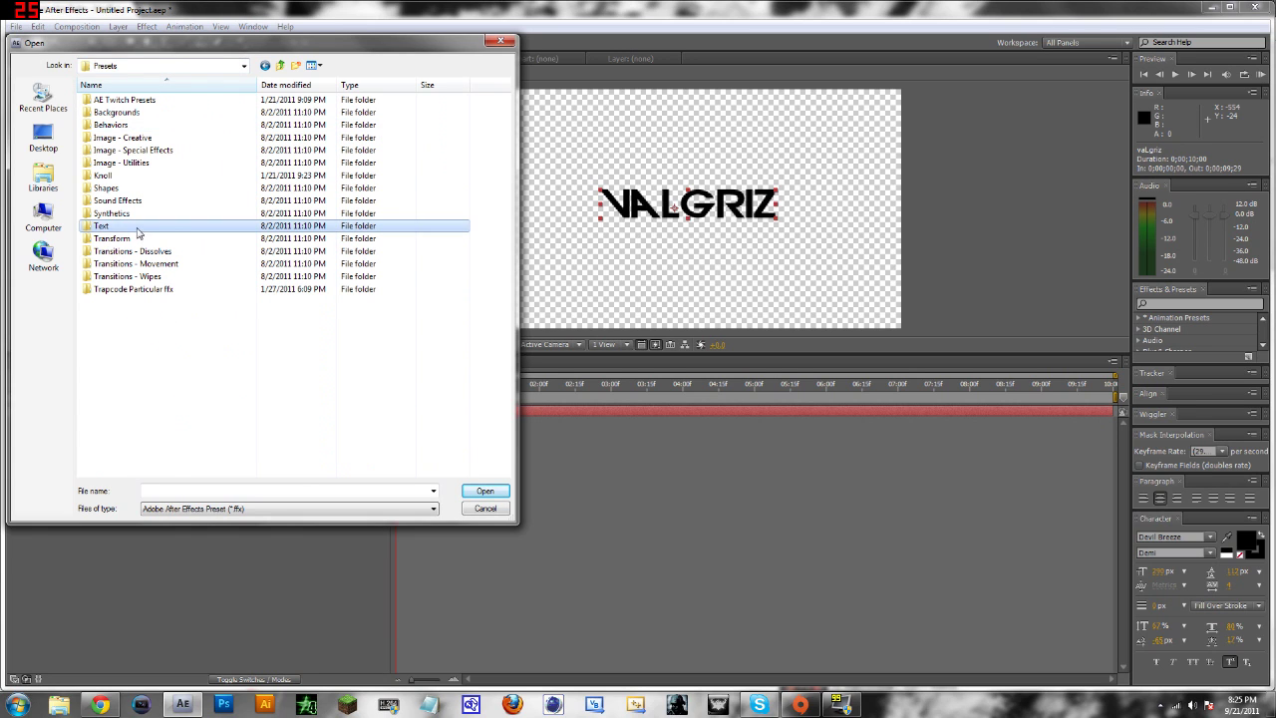
left_click(264, 66)
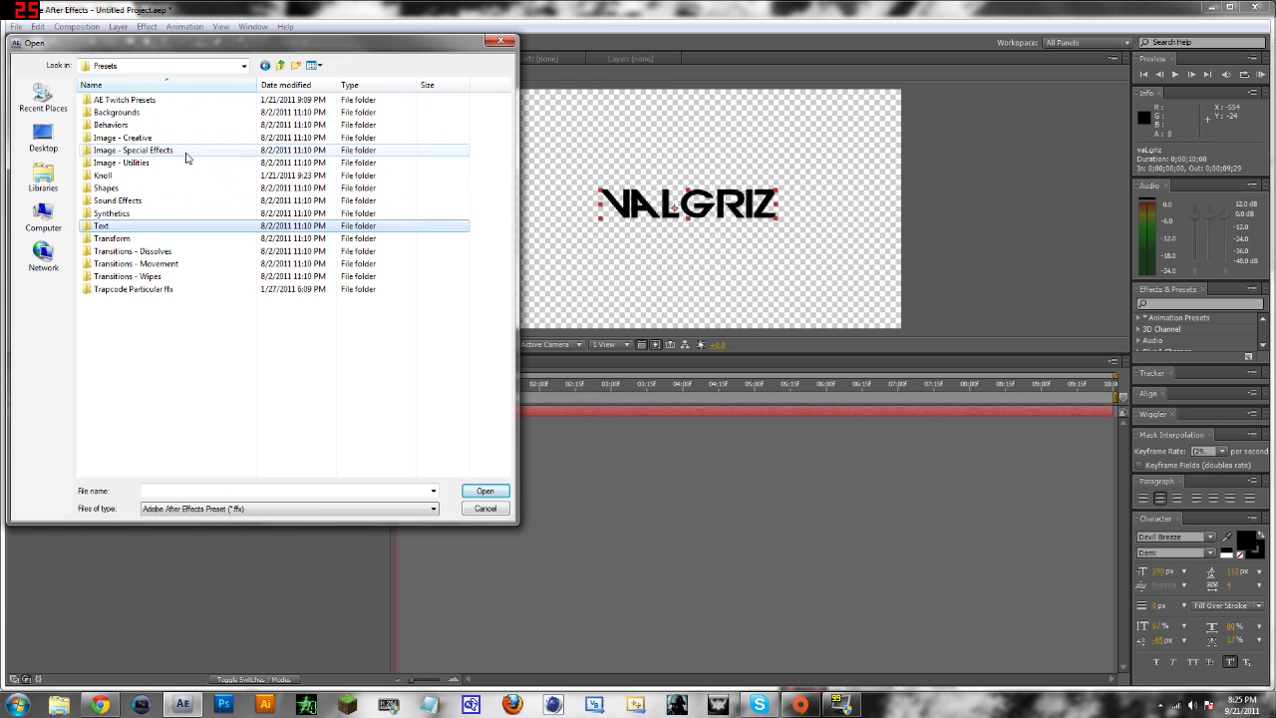
double_click(127, 230)
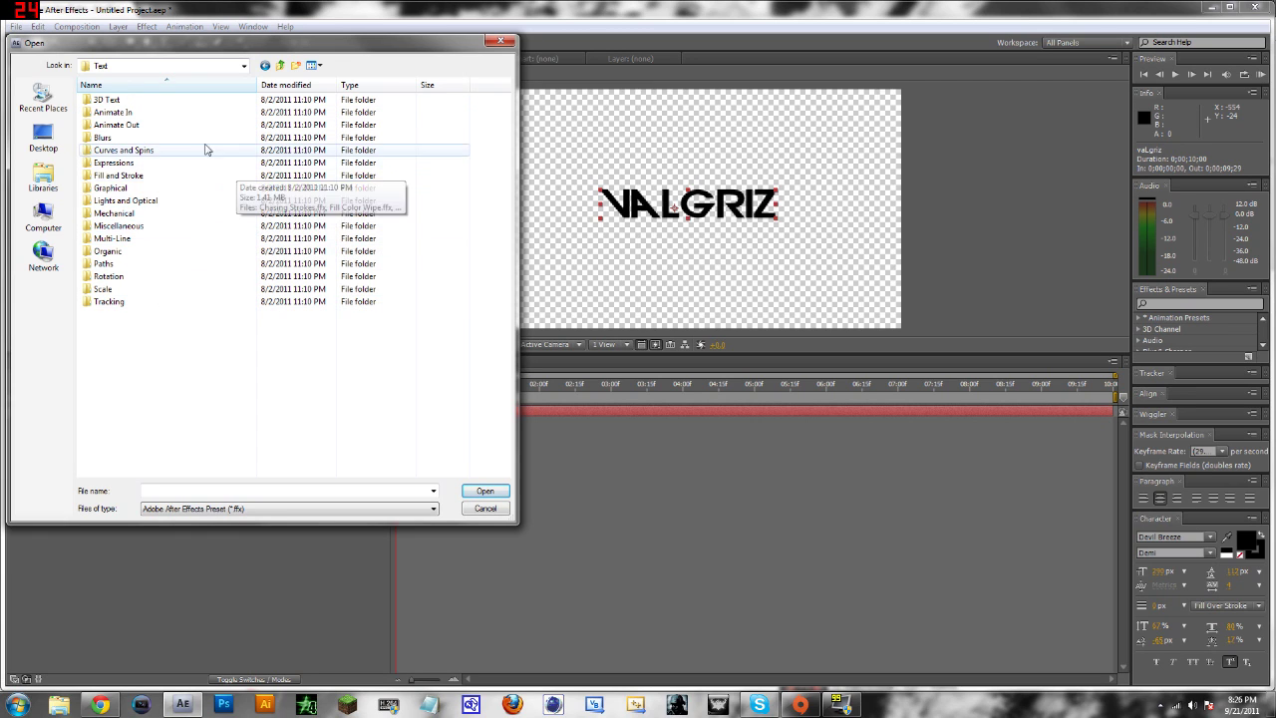
- Open the Animate In folder and apply Center Spiral.ffx to the VALGRIZ layer
double_click(112, 116)
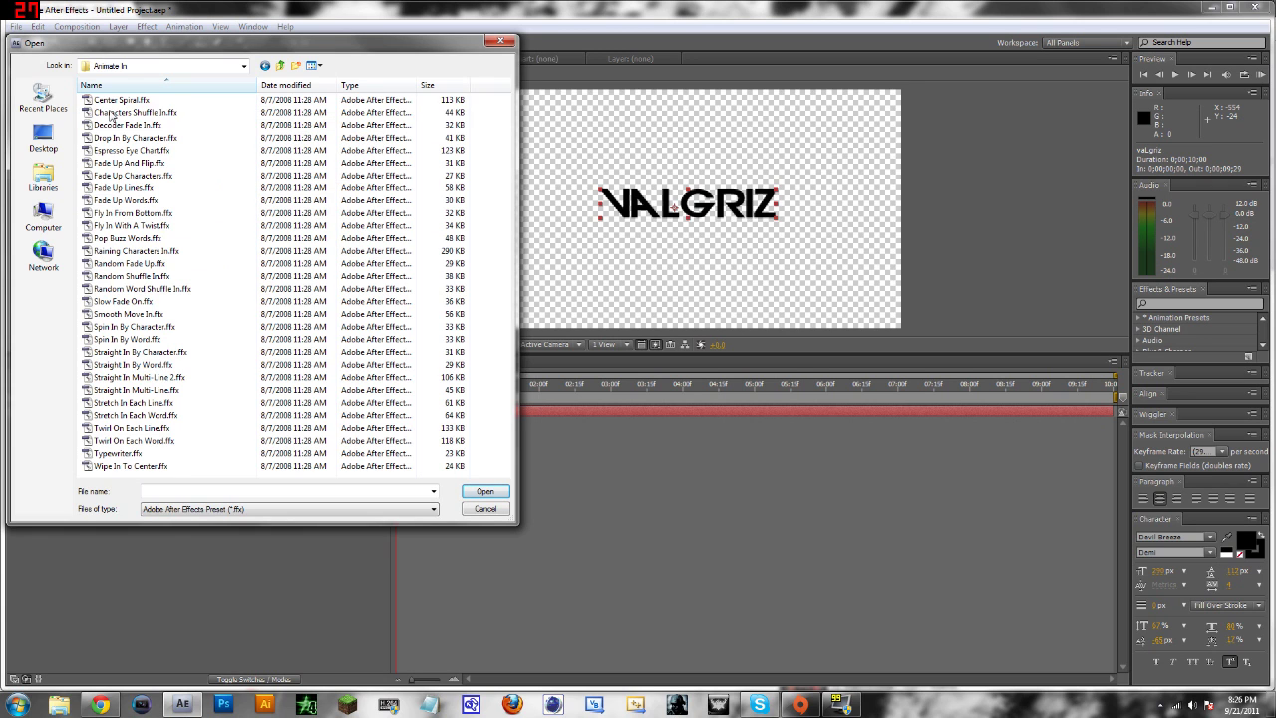
left_click(264, 64)
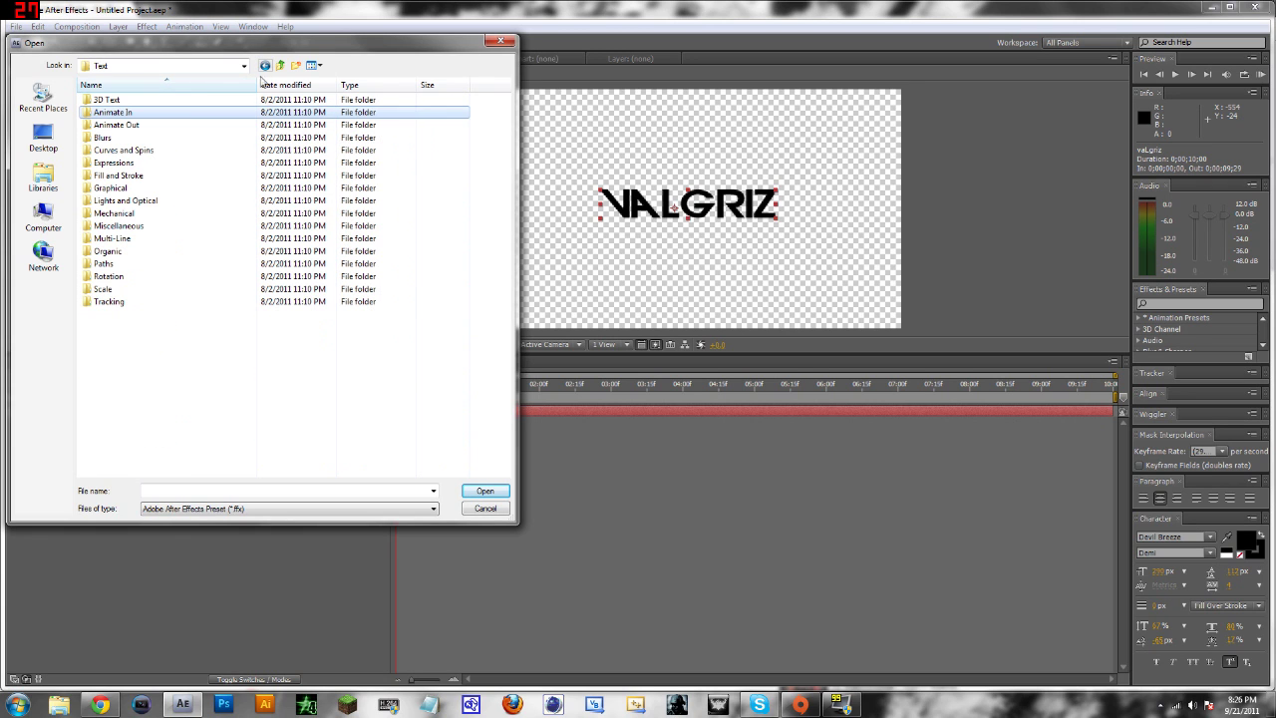
double_click(169, 113)
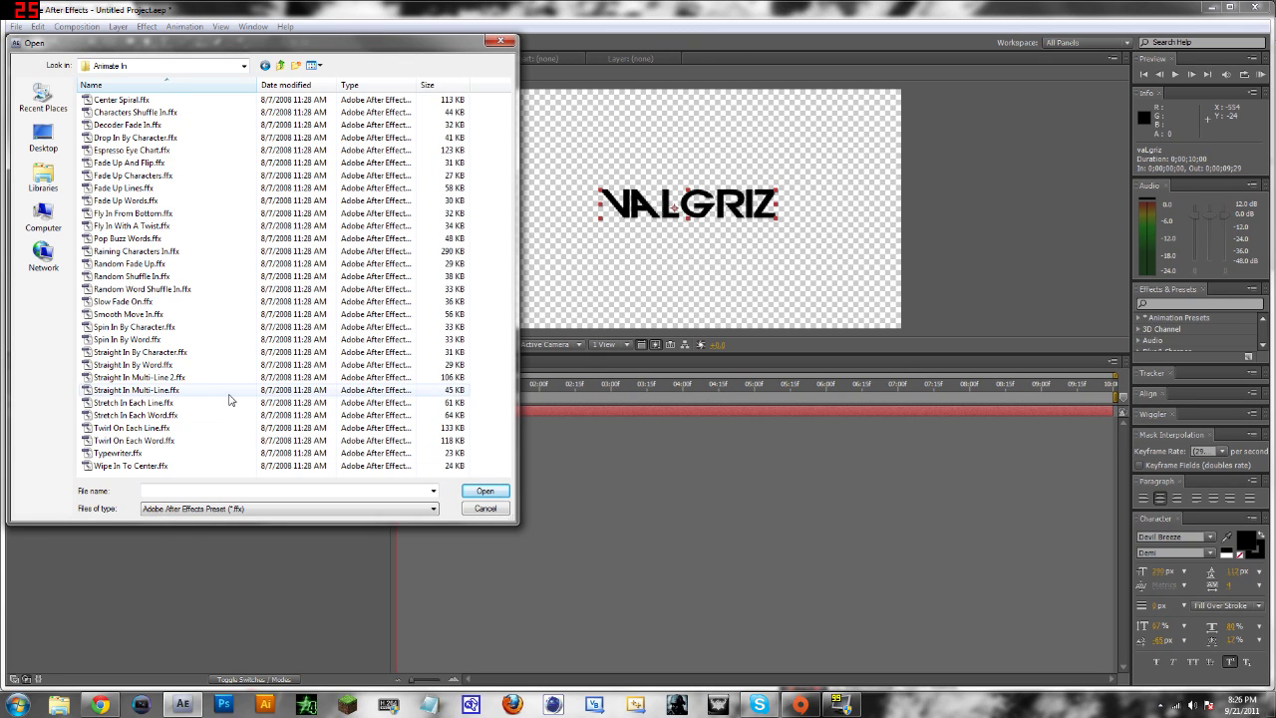
double_click(135, 102)
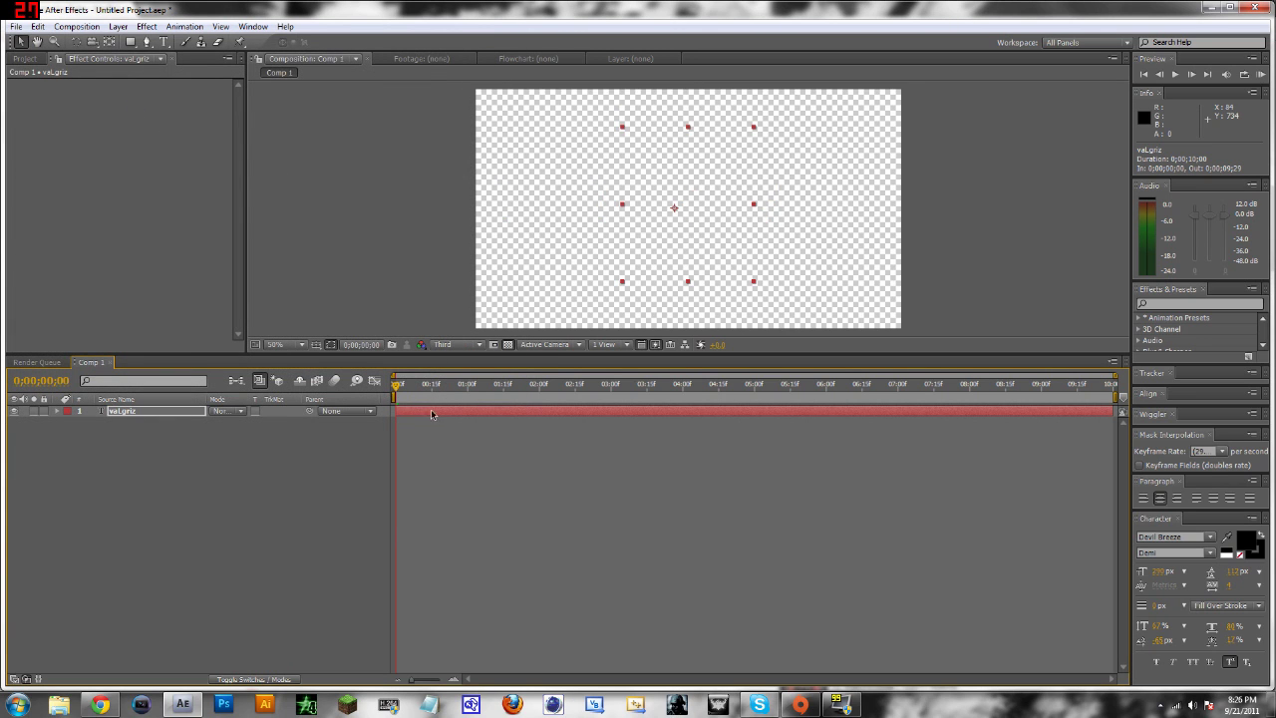
- Undo Center Spiral, apply the Animate In Typewriter preset instead, and scrub to check it
left_click_drag(397, 388, 562, 384)
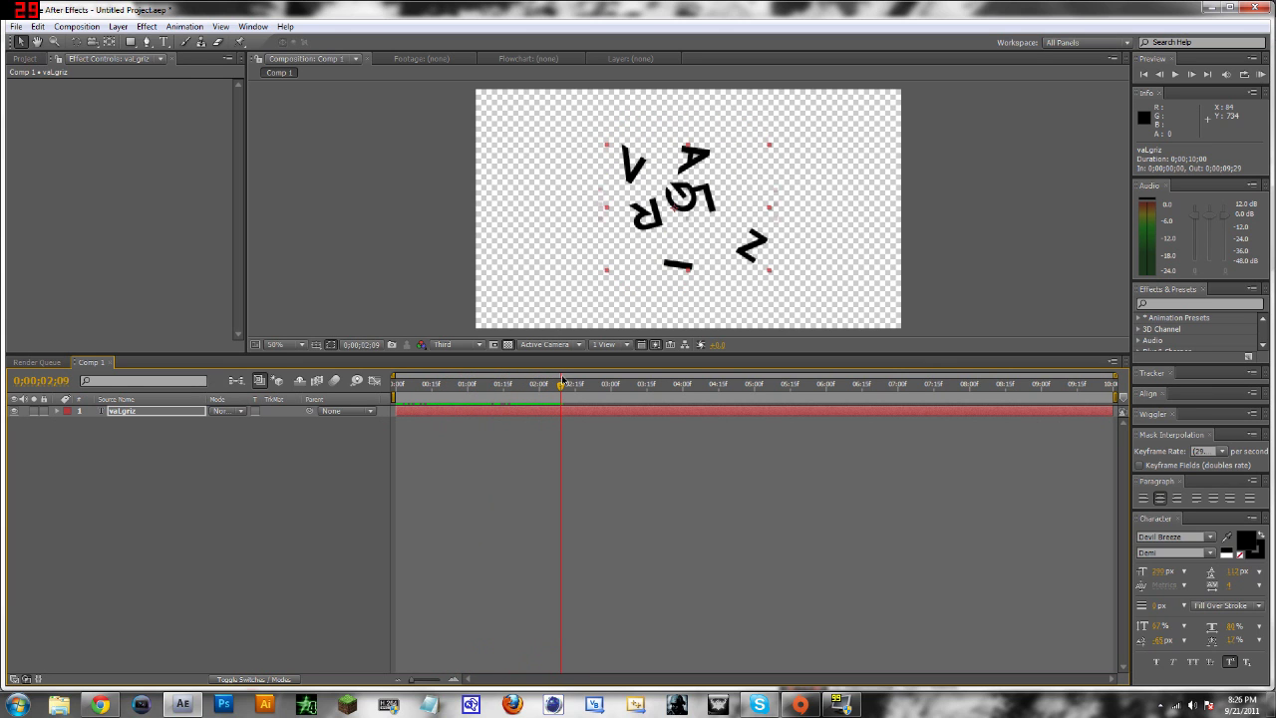
key("ctrl+z")
left_click(184, 25)
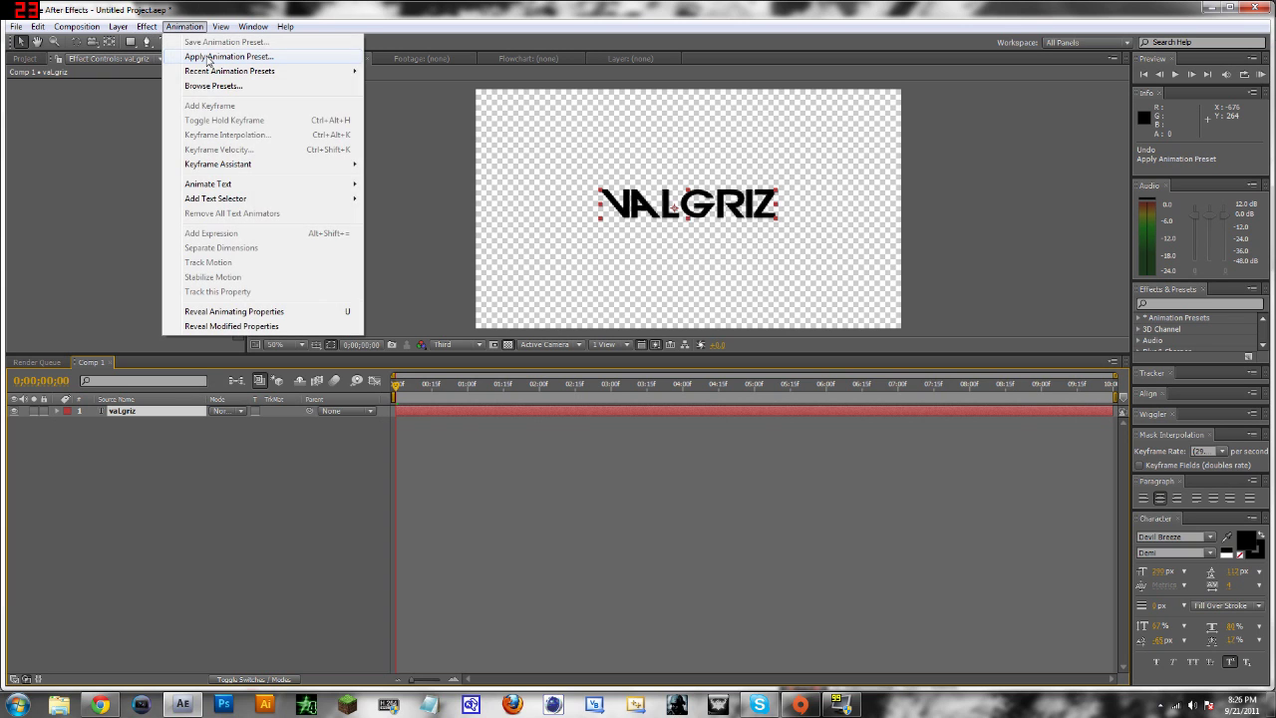
left_click(209, 57)
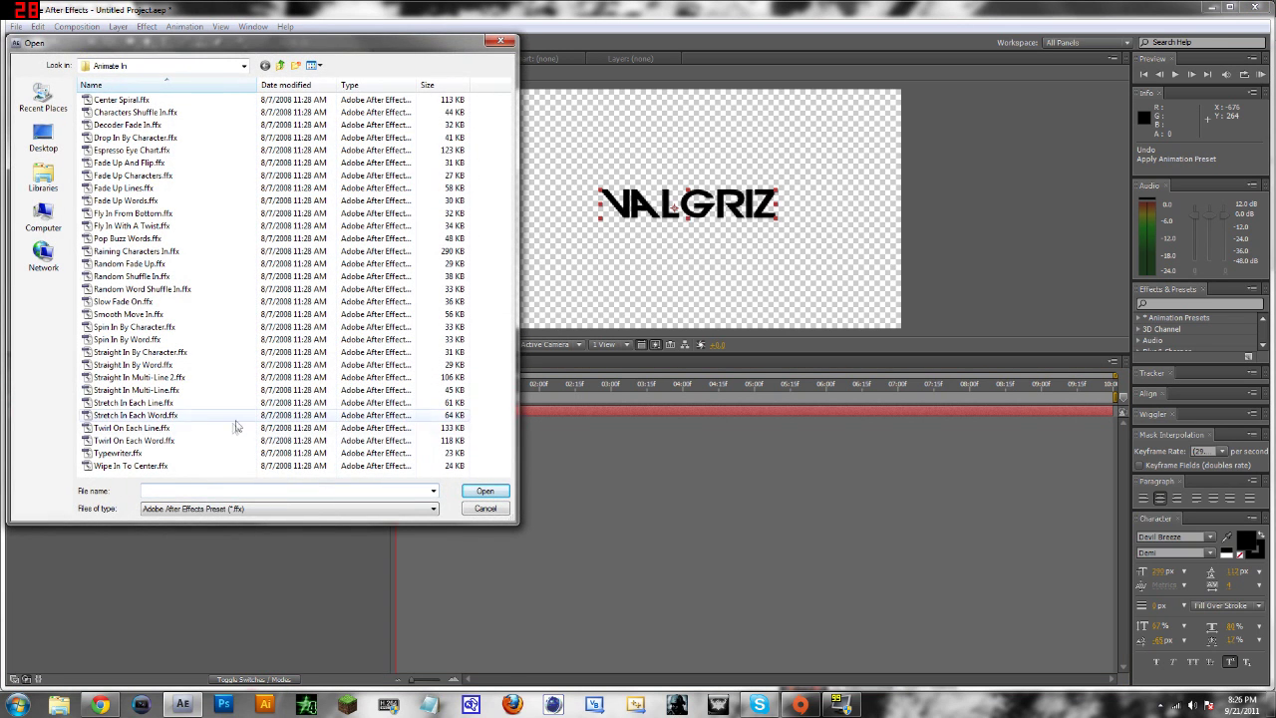
double_click(194, 454)
left_click(378, 435)
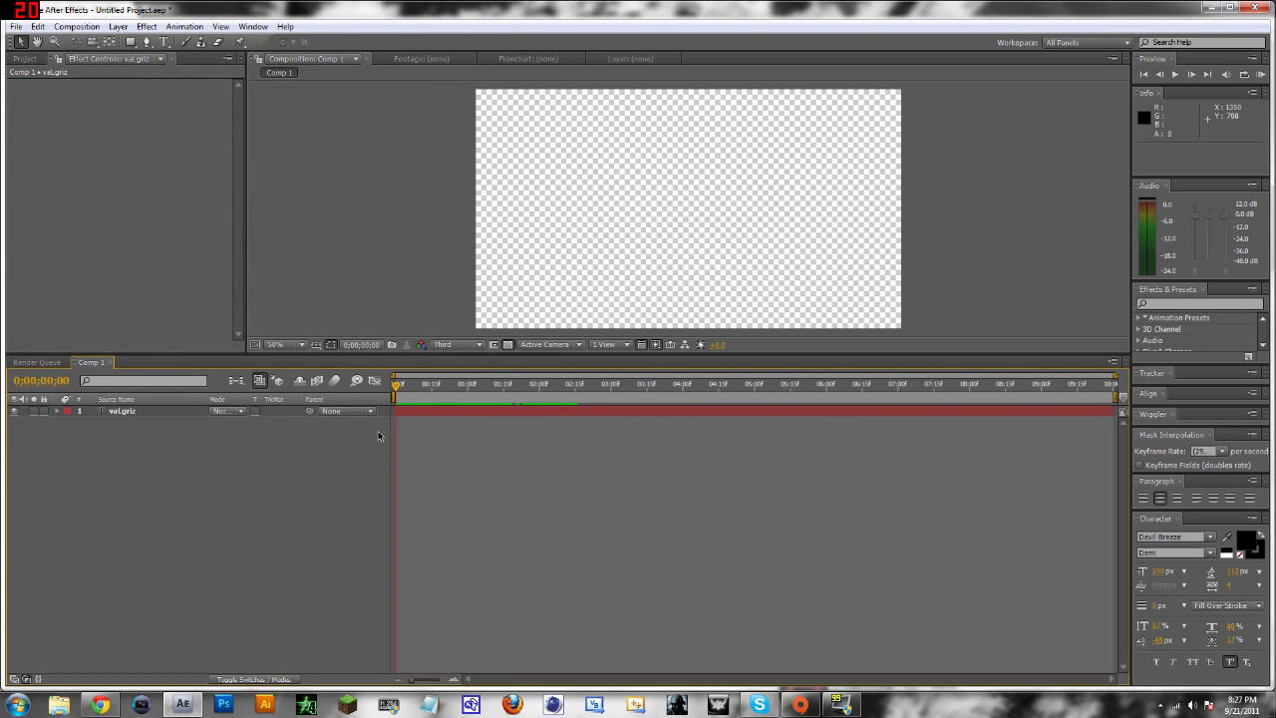
left_click_drag(396, 436, 436, 436)
- Preview the green VALGRIZ typewriter animation and scrub back to about 1 second 23 frames
left_click(185, 27)
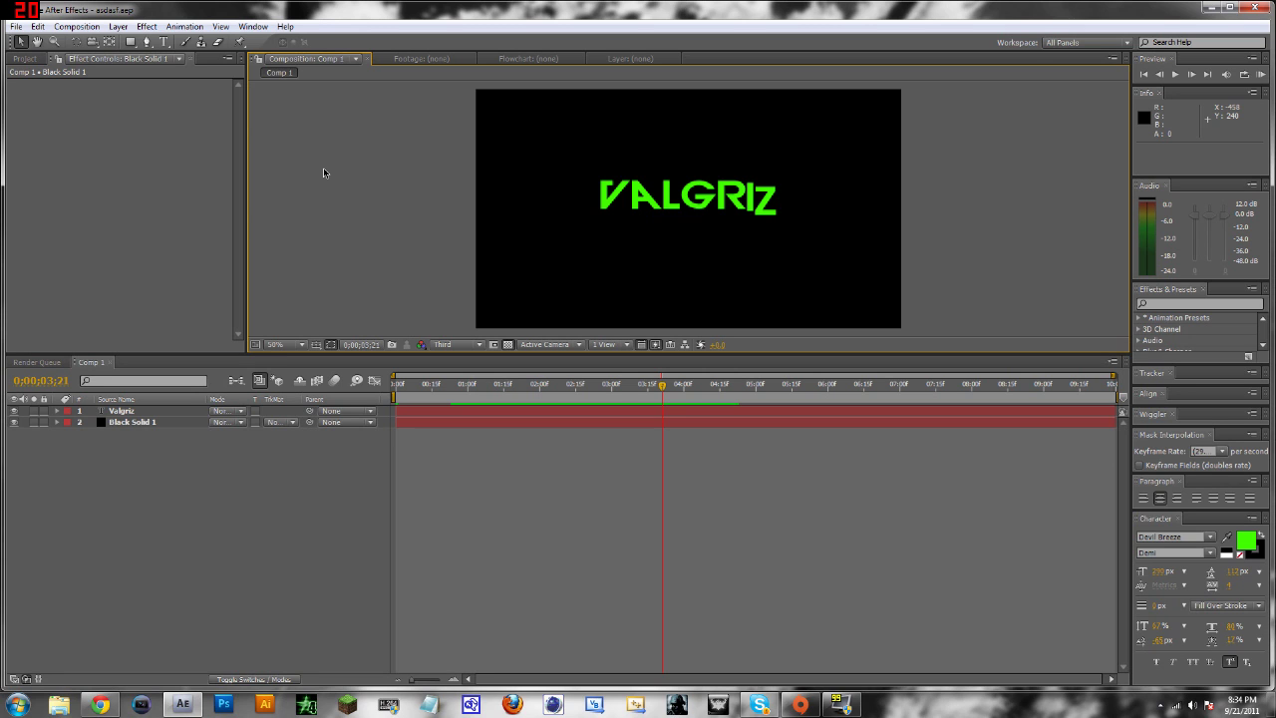
key("space")
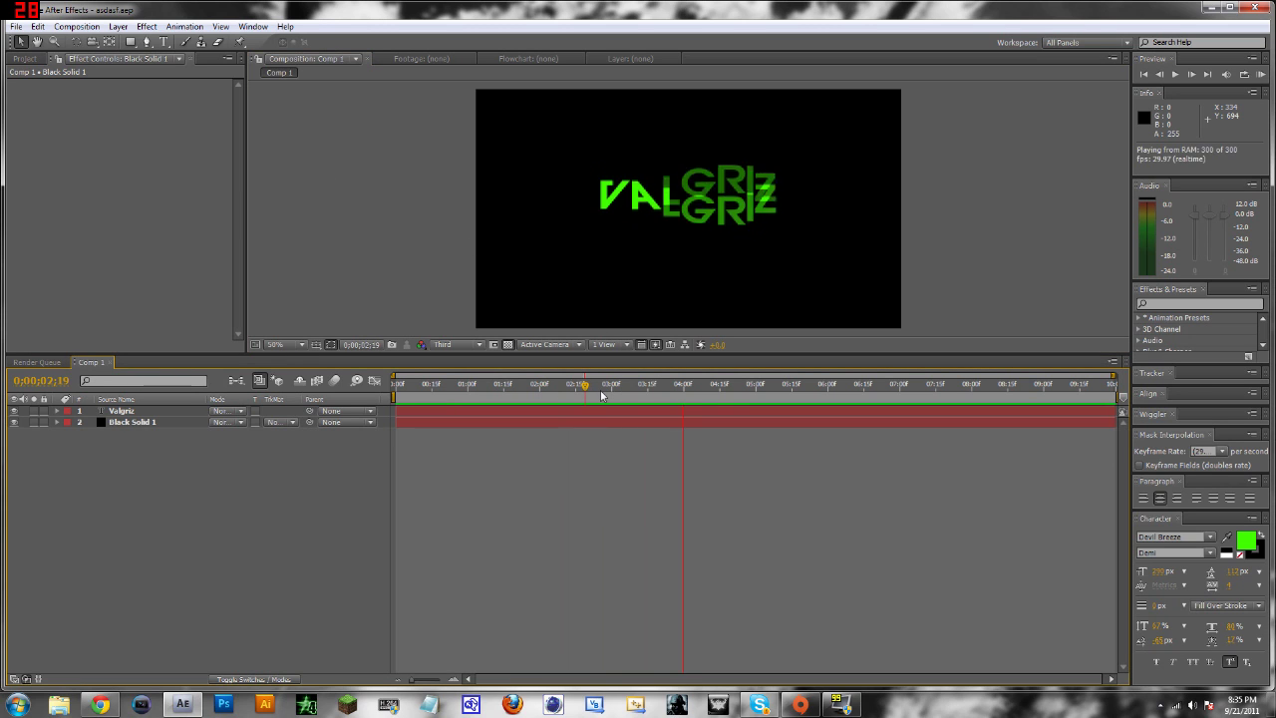
key("space")
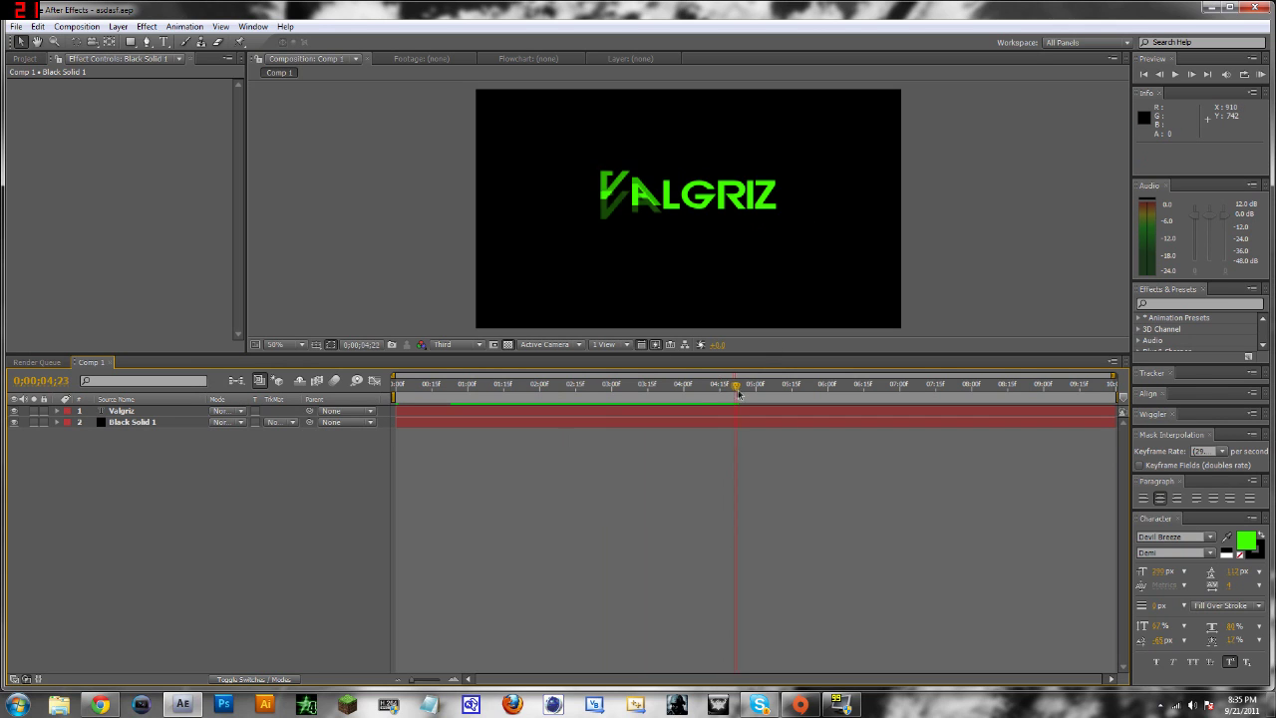
left_click_drag(738, 394, 522, 404)
left_click(399, 176)
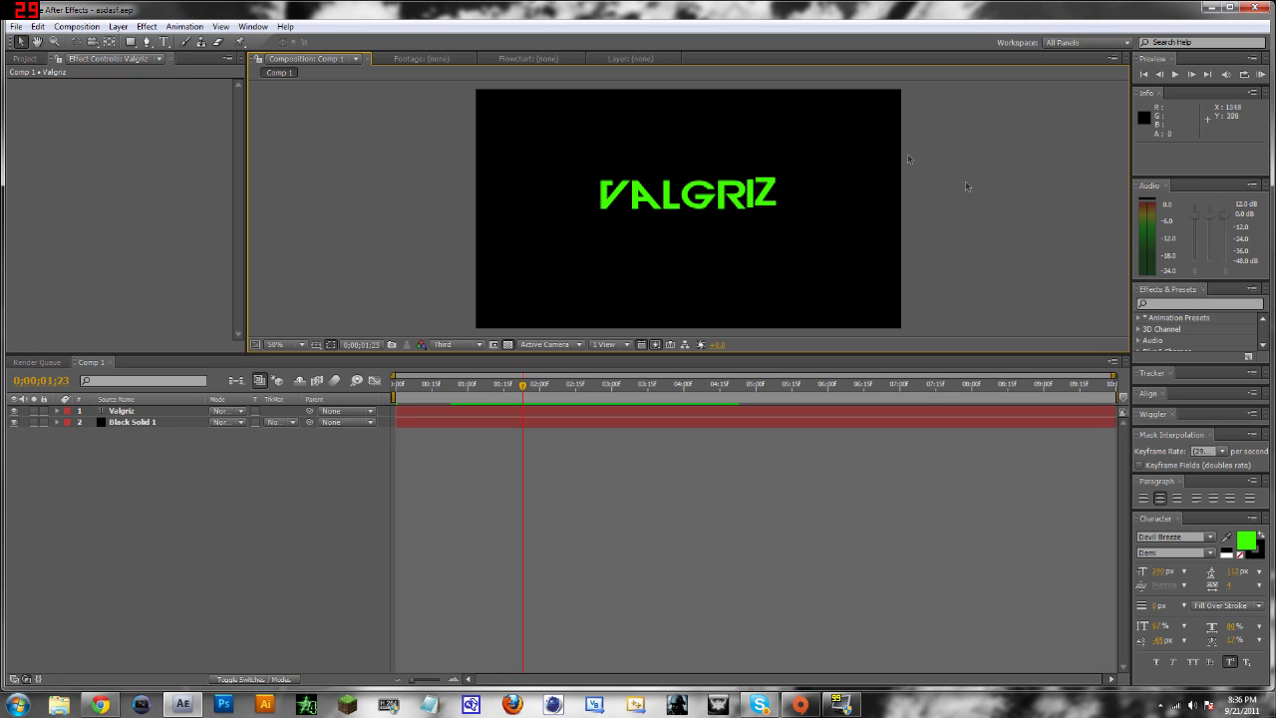
left_click(16, 27)
- Import the Nero dubstep mp3, add it to Comp 1, and reveal its Audio Waveform
mouse_move(149, 244)
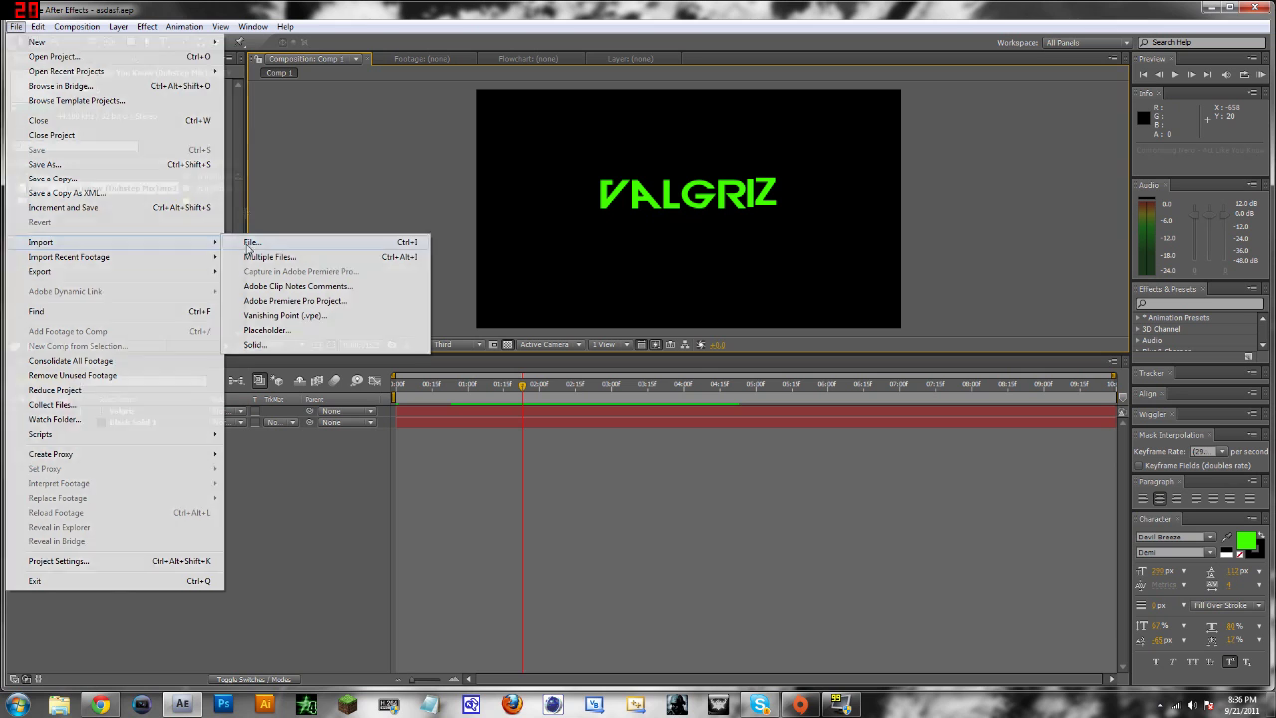
left_click(250, 243)
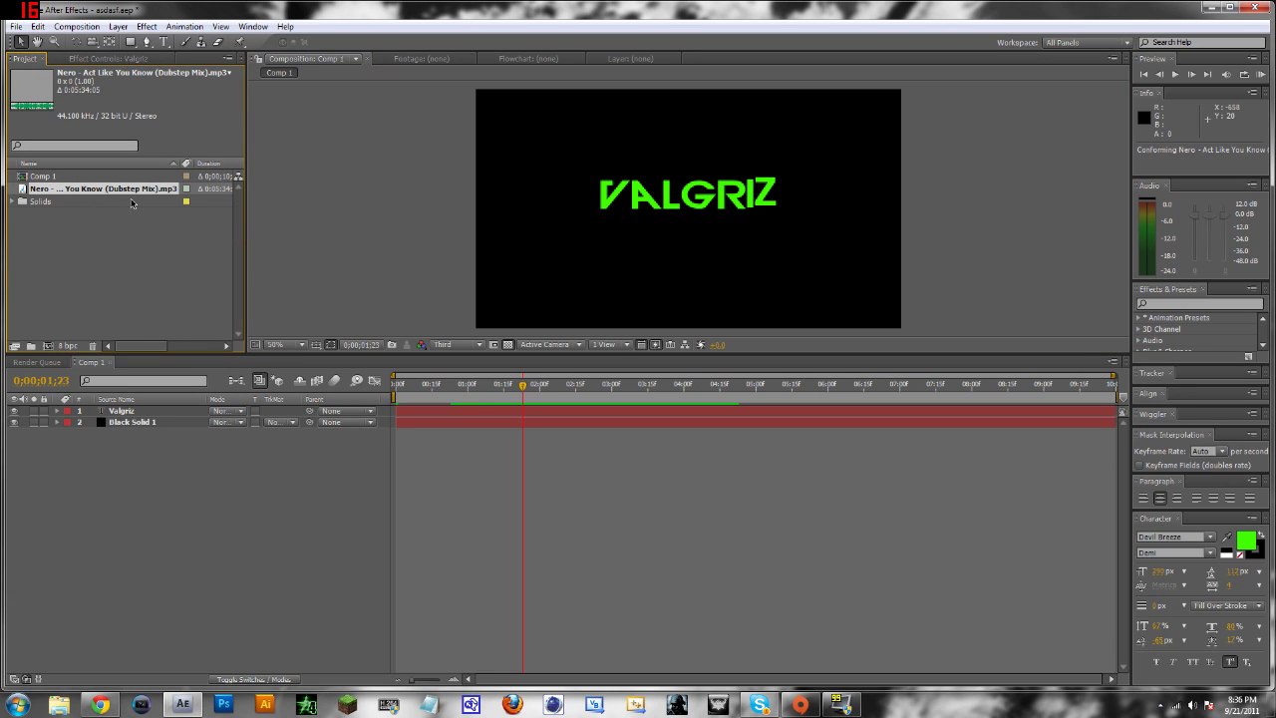
left_click_drag(127, 190, 668, 215)
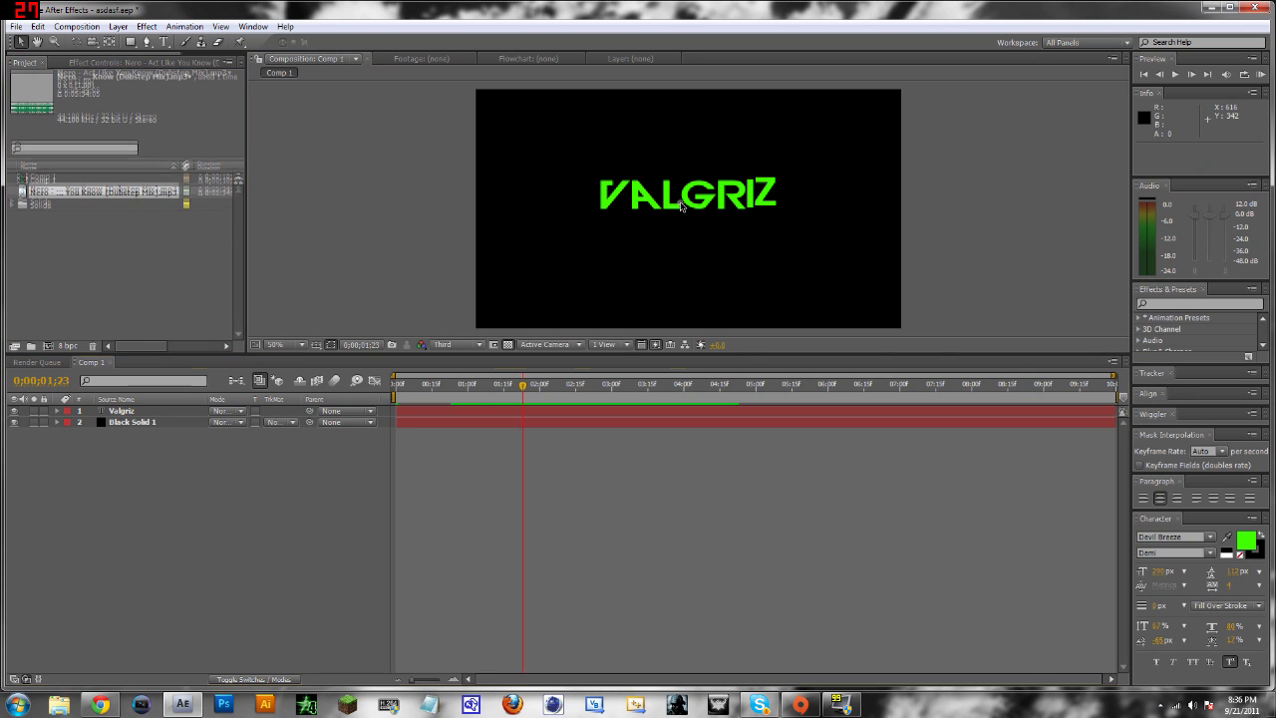
left_click(57, 411)
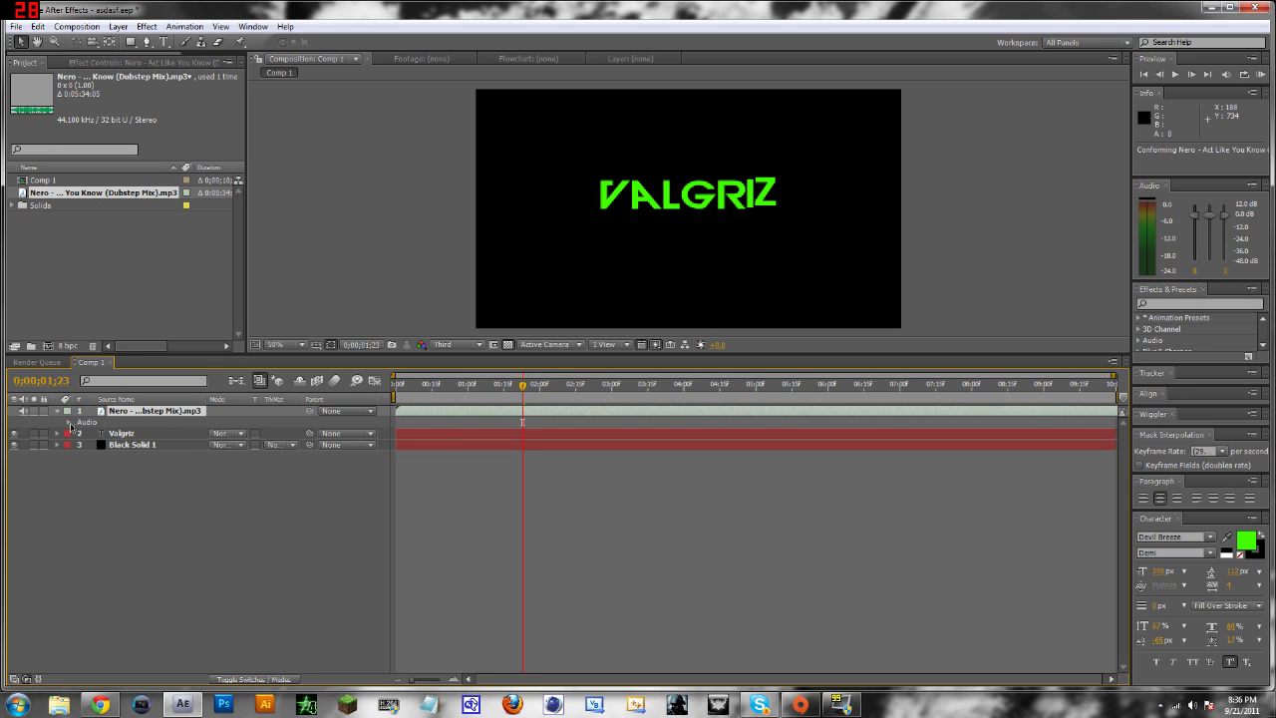
left_click(67, 422)
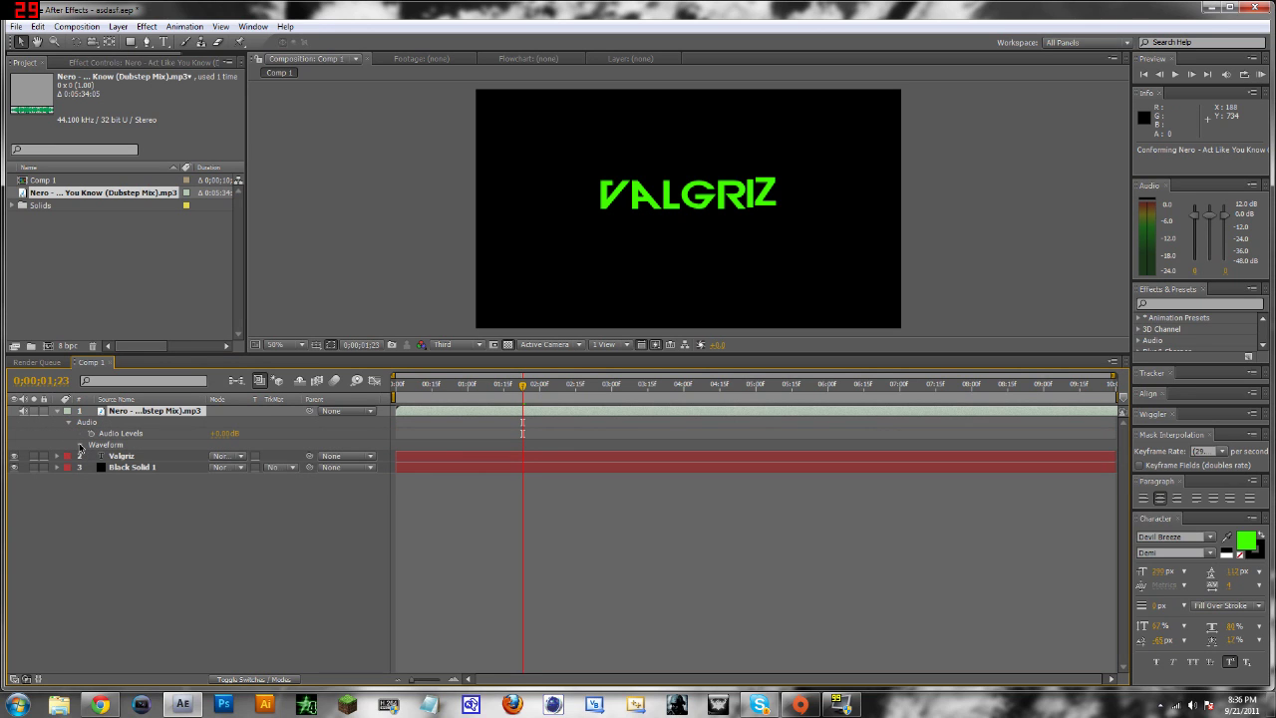
left_click(79, 445)
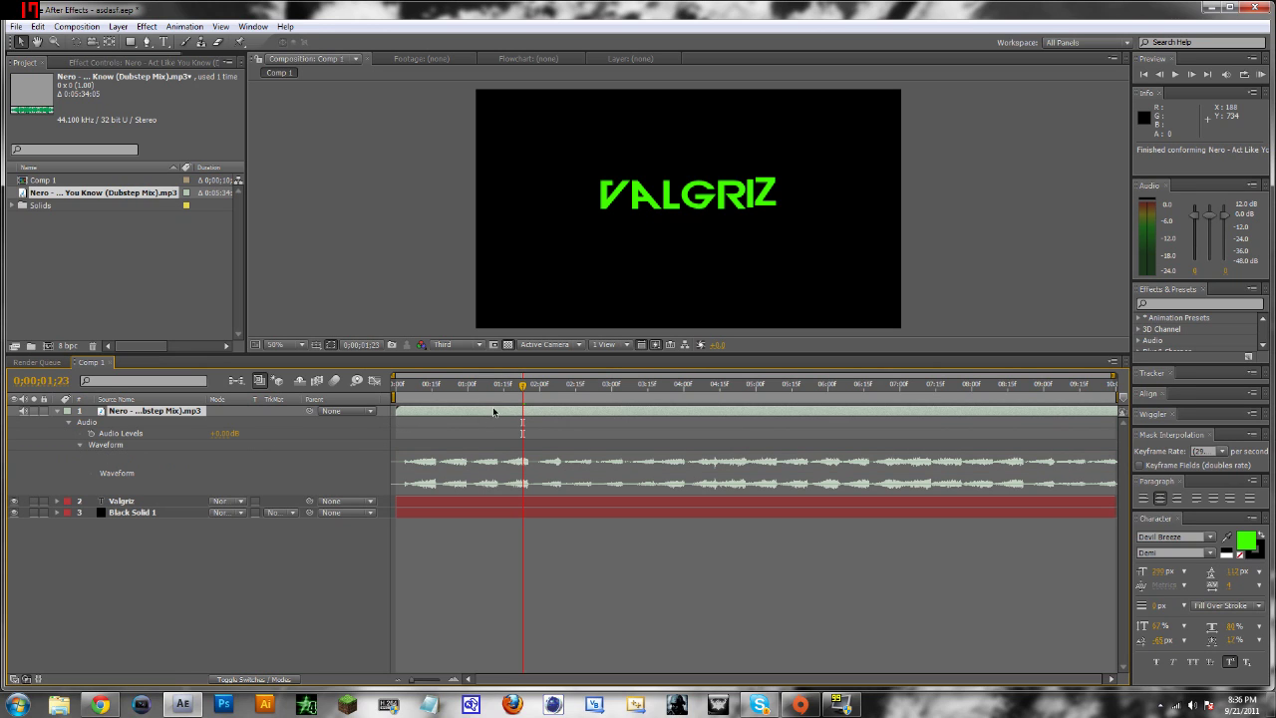
- Try sliding the song layer's start time, then undo so it starts at zero
left_click_drag(396, 411, 632, 427)
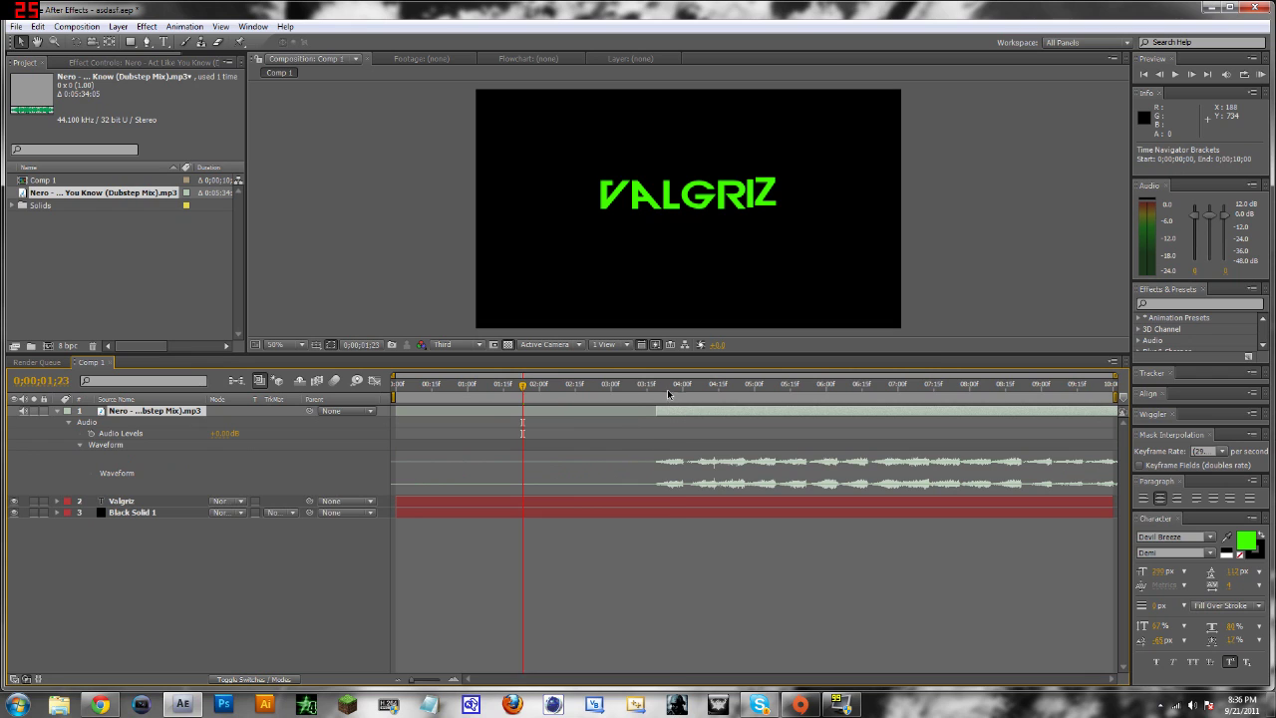
left_click(668, 394)
left_click_drag(704, 410, 448, 410)
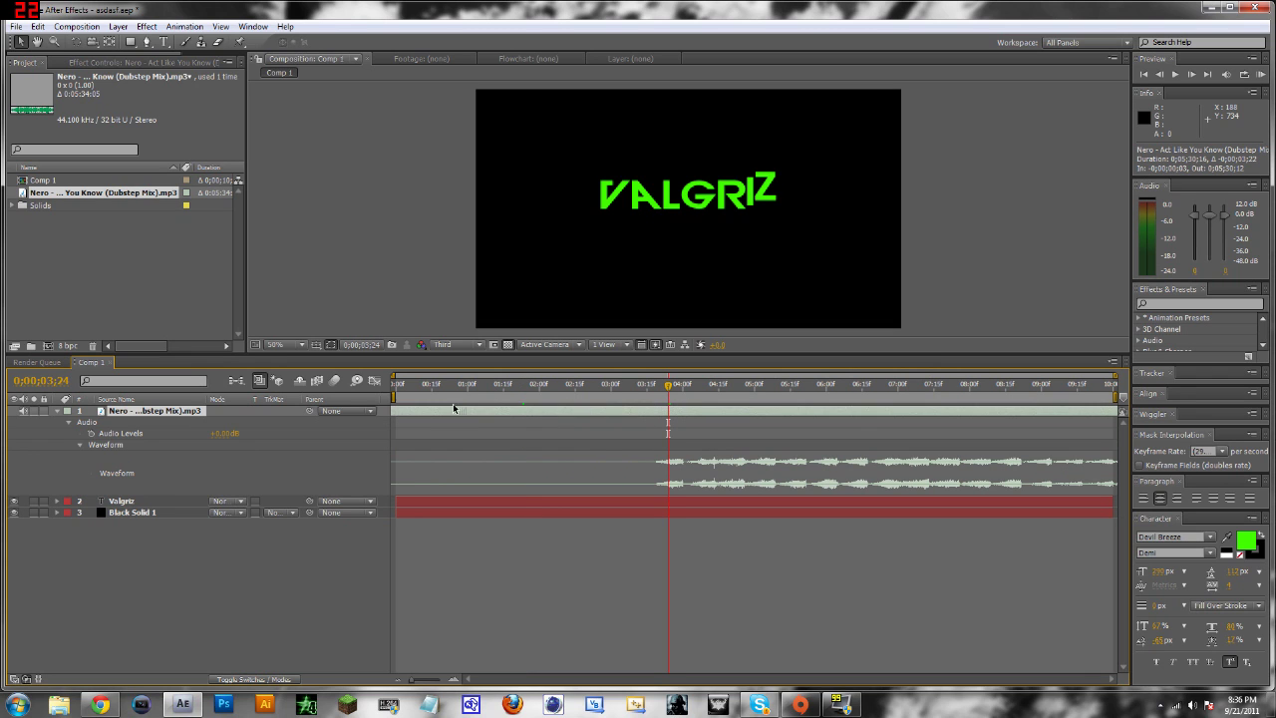
left_click_drag(688, 407, 610, 405)
key("ctrl+z")
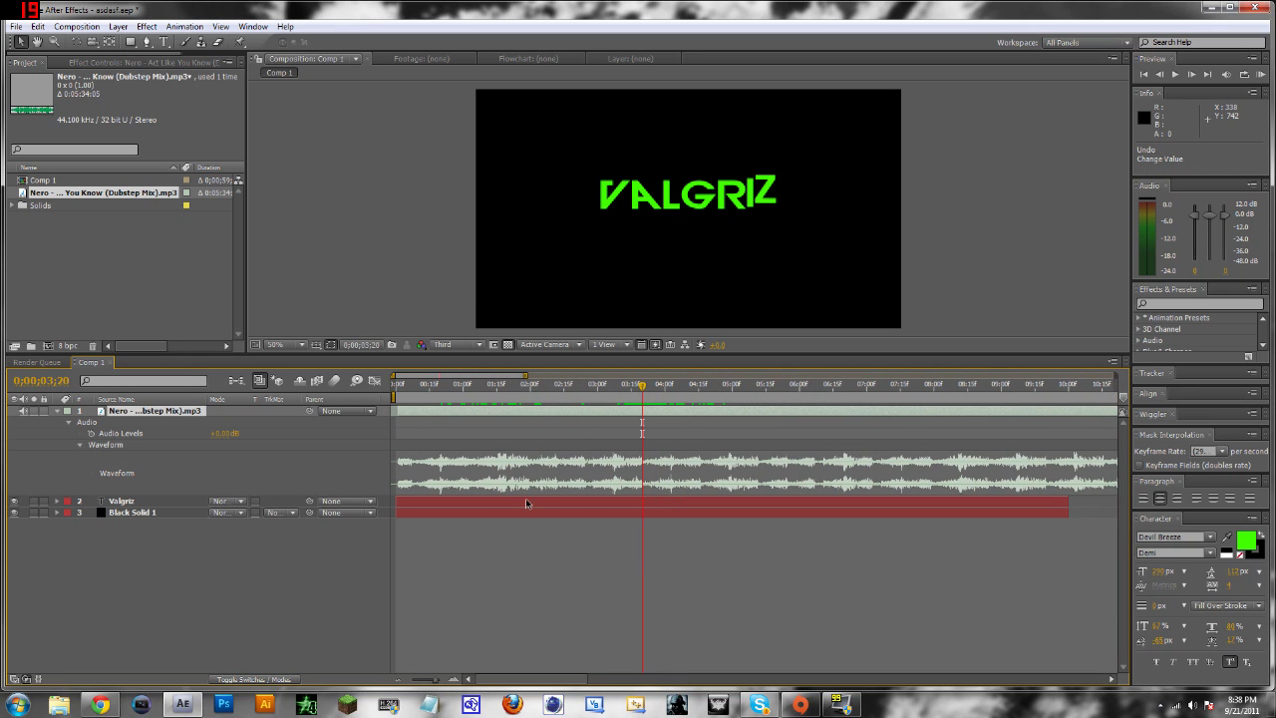
- Undo so the mp3 becomes layer 3 below Valgriz and Black Solid 1, then select Black Solid 1
key("ctrl+z")
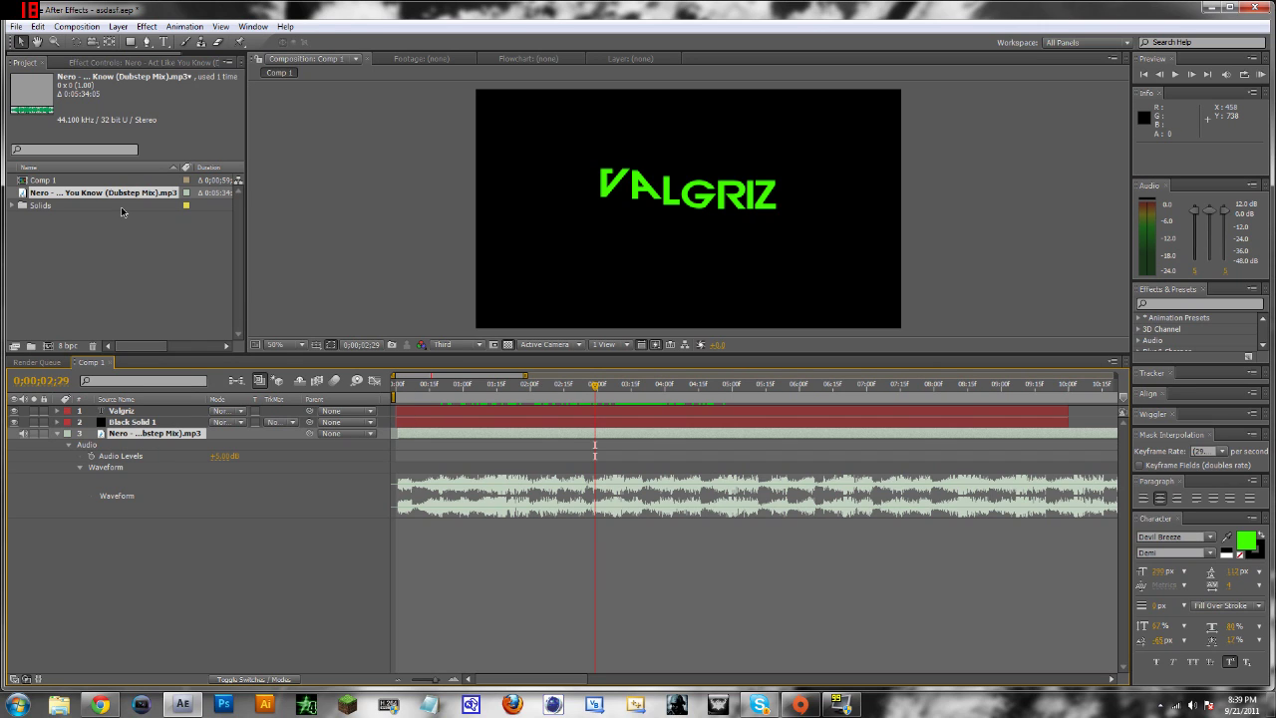
left_click(94, 268)
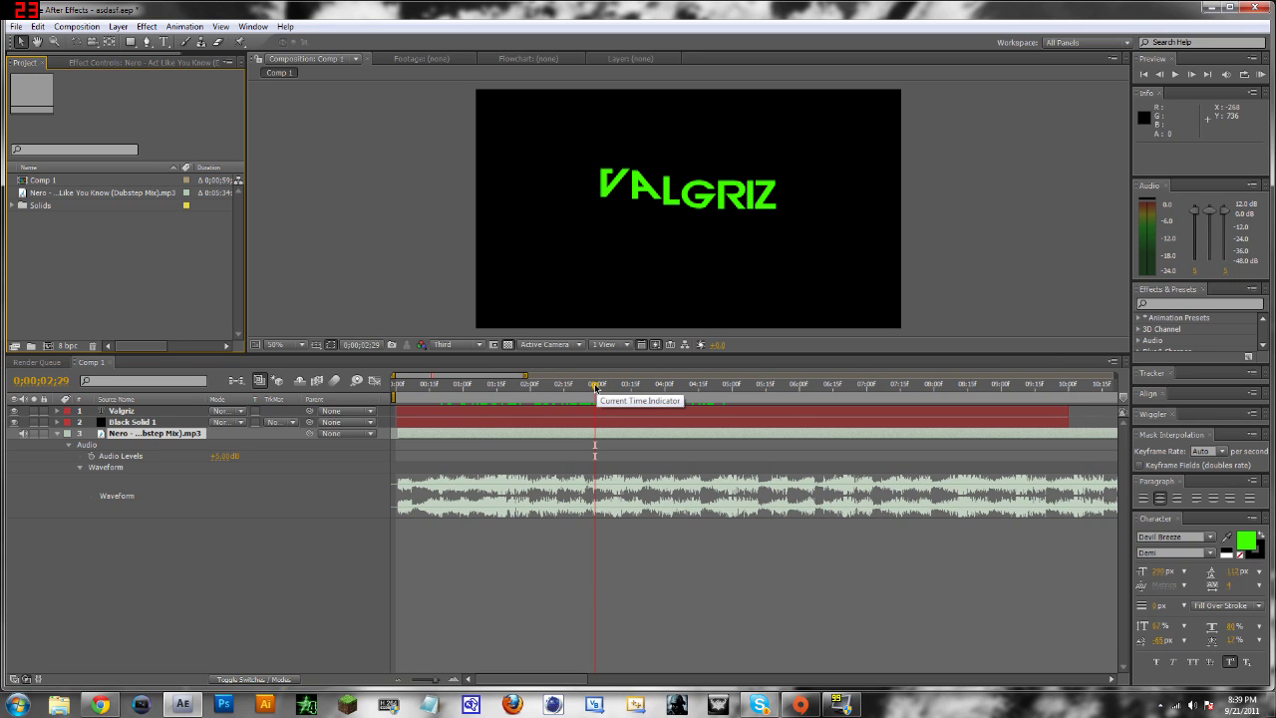
left_click(170, 425)
- Create a new solid layer named Spectrum via Layer > New > Solid
left_click(118, 25)
mouse_move(144, 44)
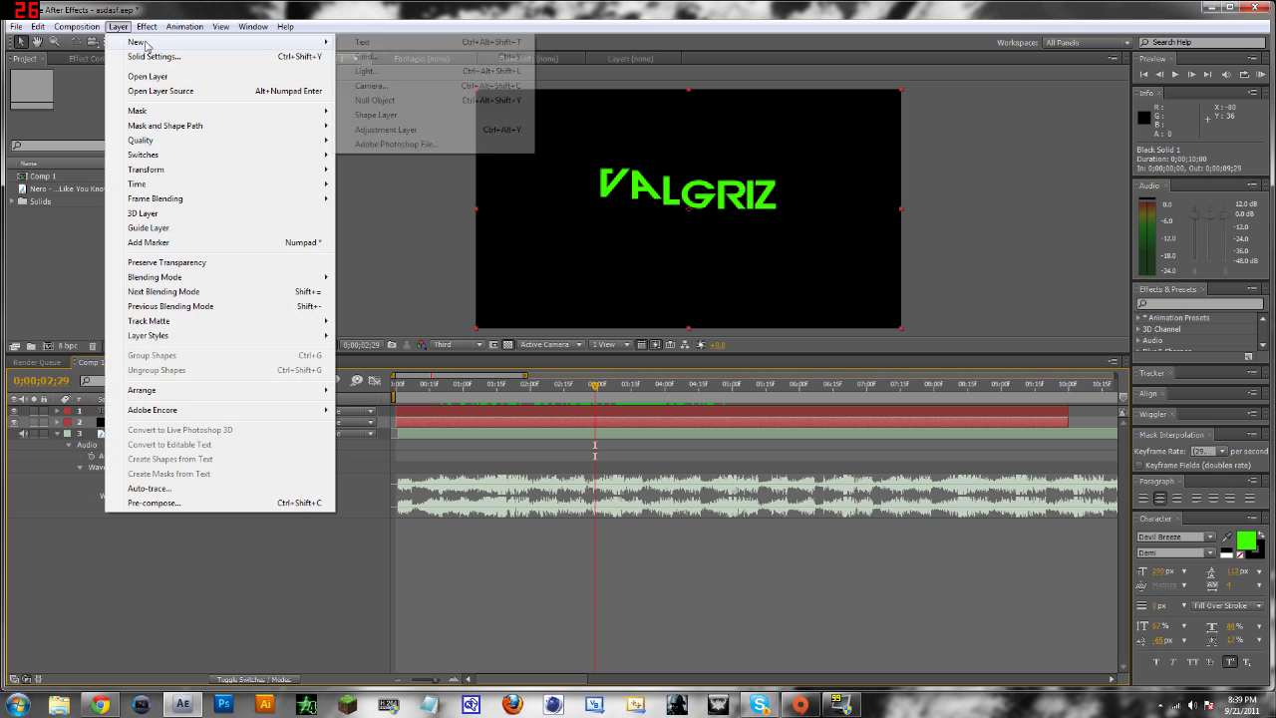
left_click(365, 57)
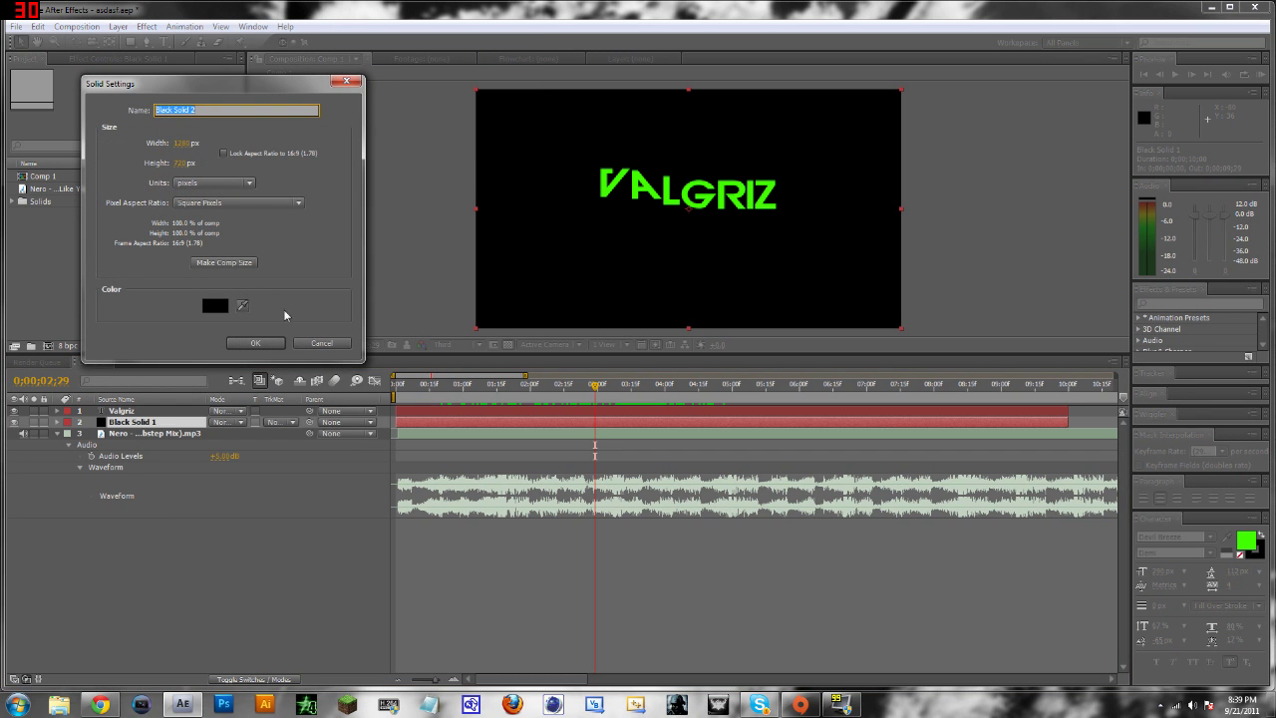
type("Spectrum")
key("Return")
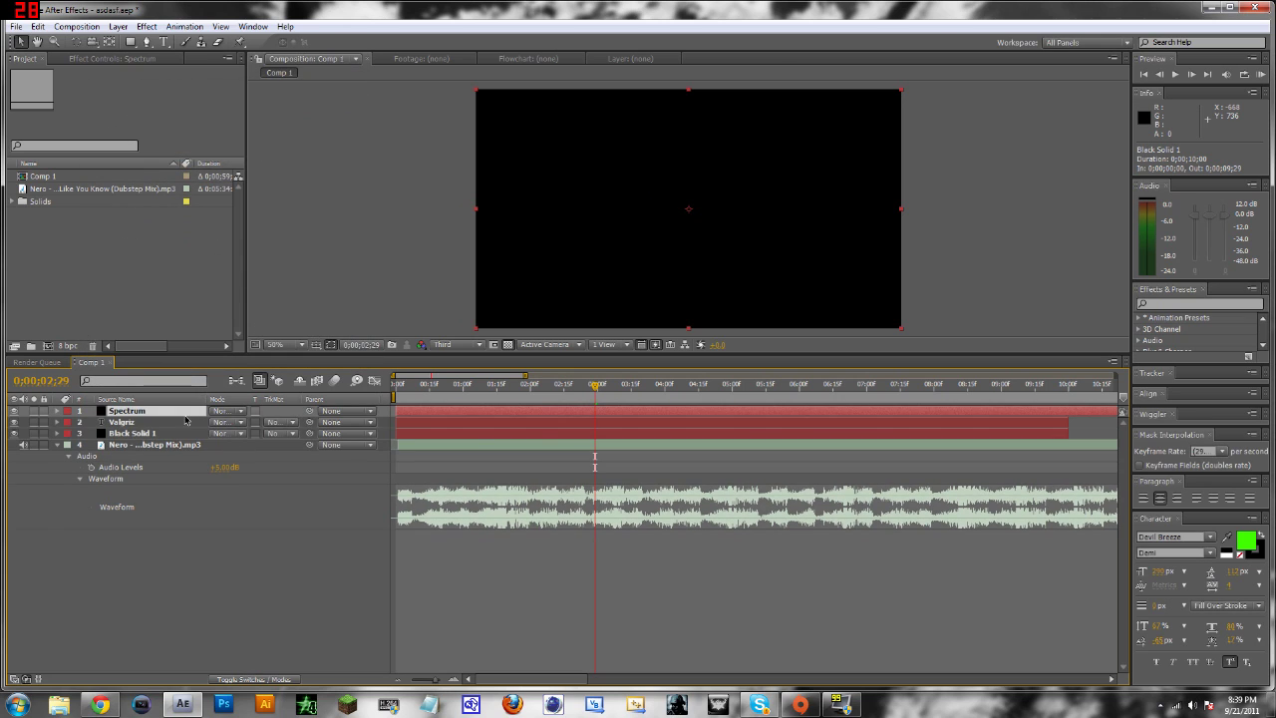
- Move Spectrum just below the Valgriz layer and try the Add blending mode on it
left_click_drag(185, 420, 248, 420)
left_click(231, 425)
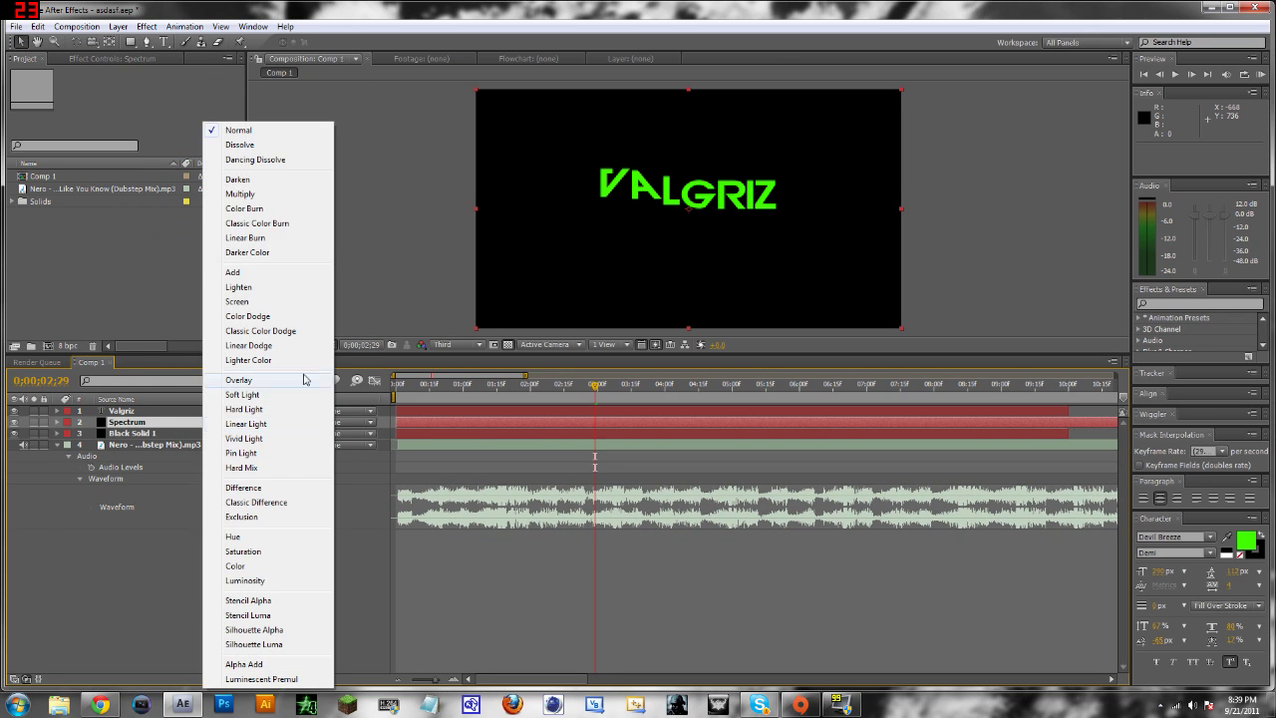
left_click(255, 277)
left_click(157, 426)
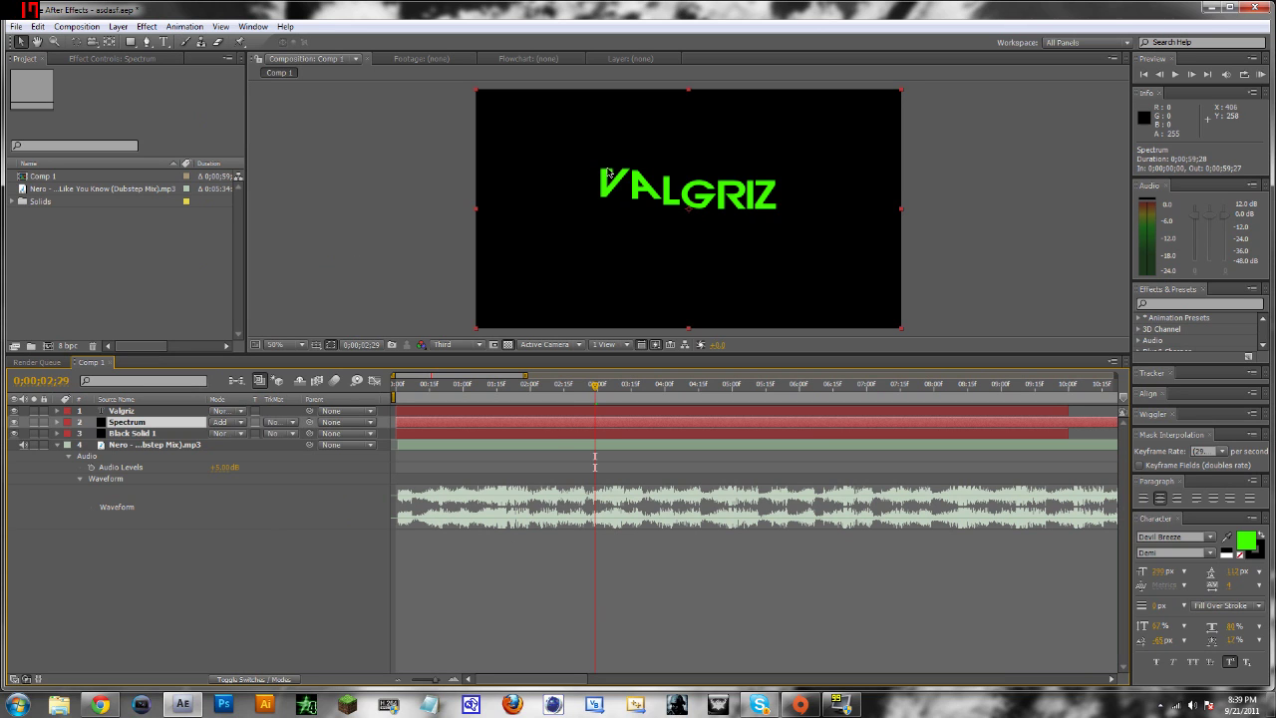
key("ctrl+z")
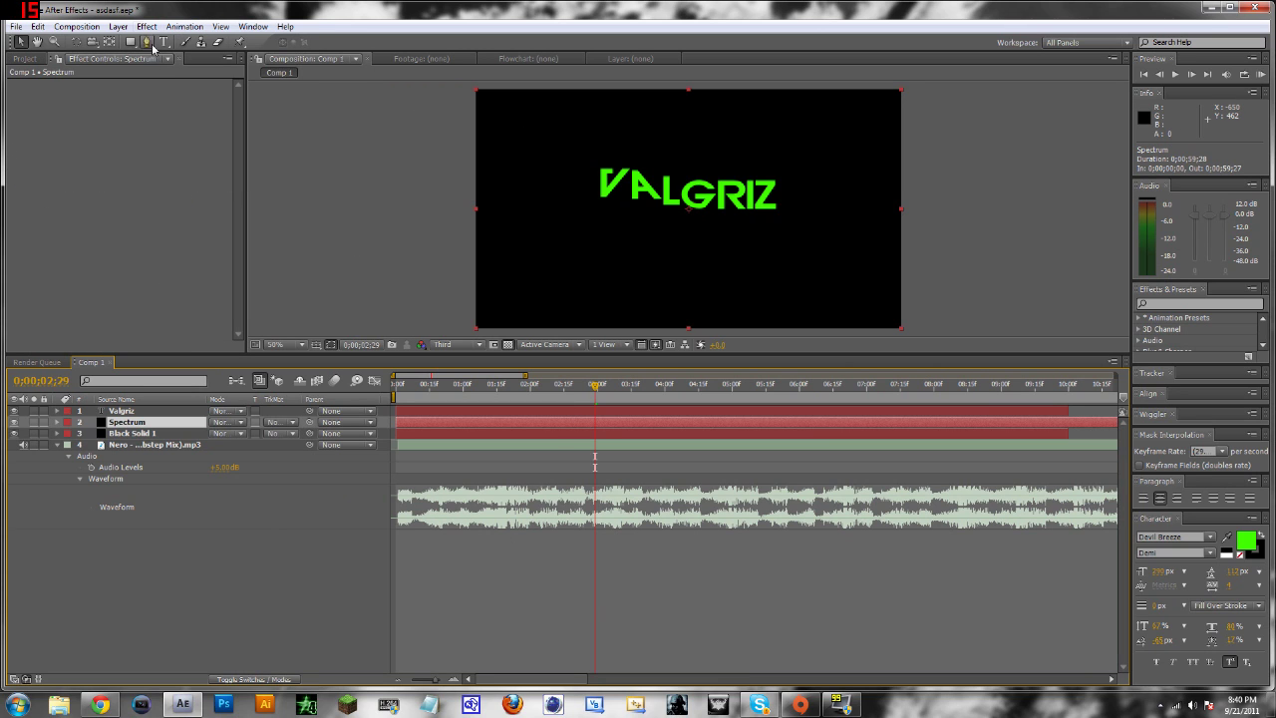
- Apply Generate > Audio Spectrum to the Spectrum layer, then undo it
left_click(146, 26)
mouse_move(202, 217)
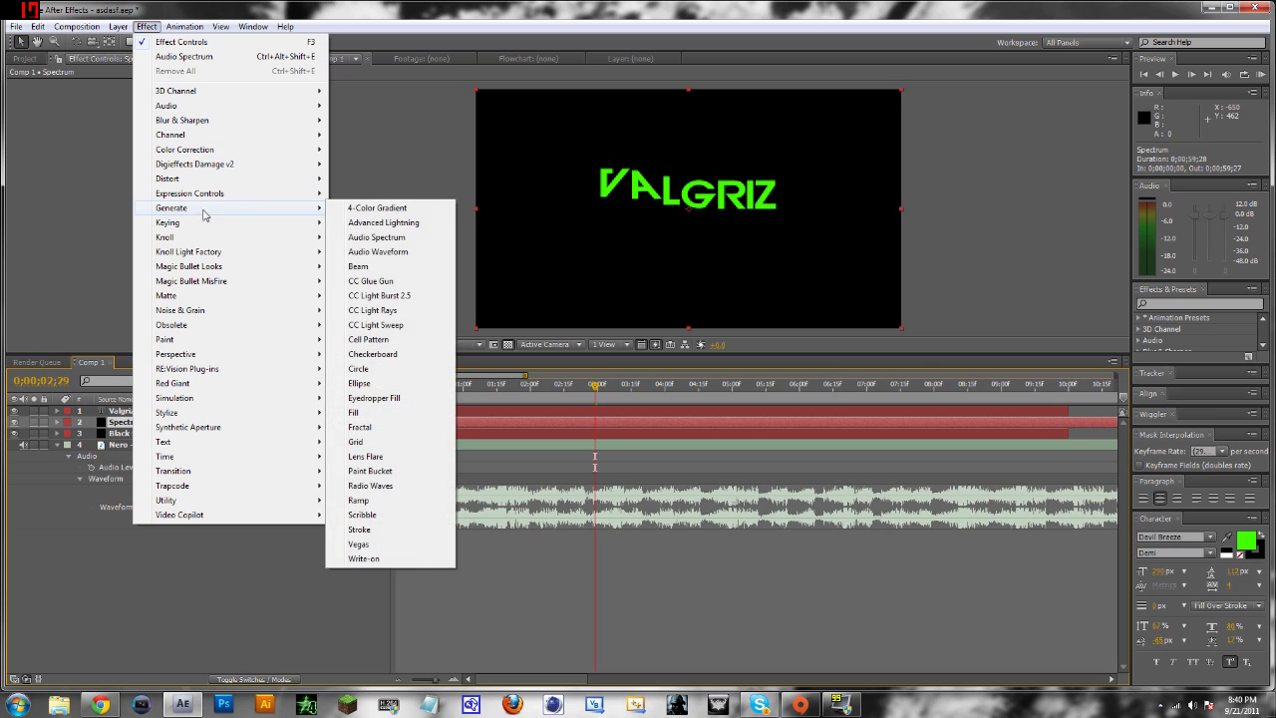
left_click(396, 238)
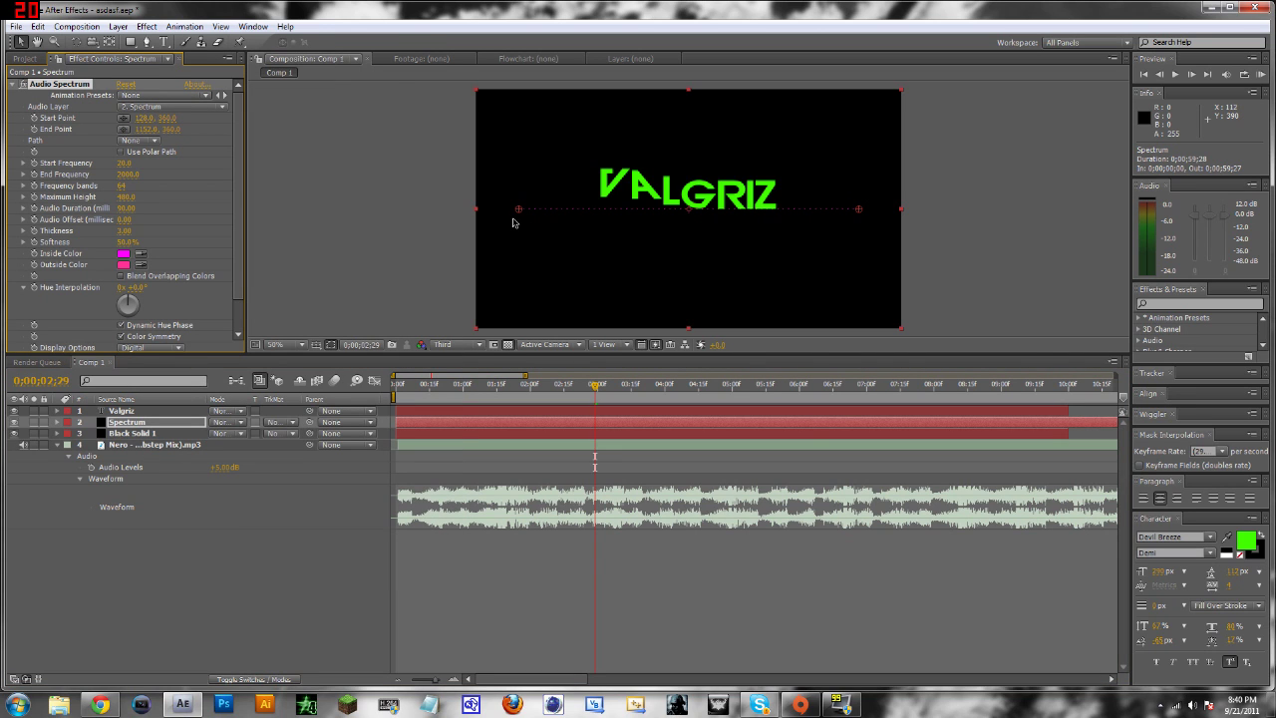
key("ctrl+z")
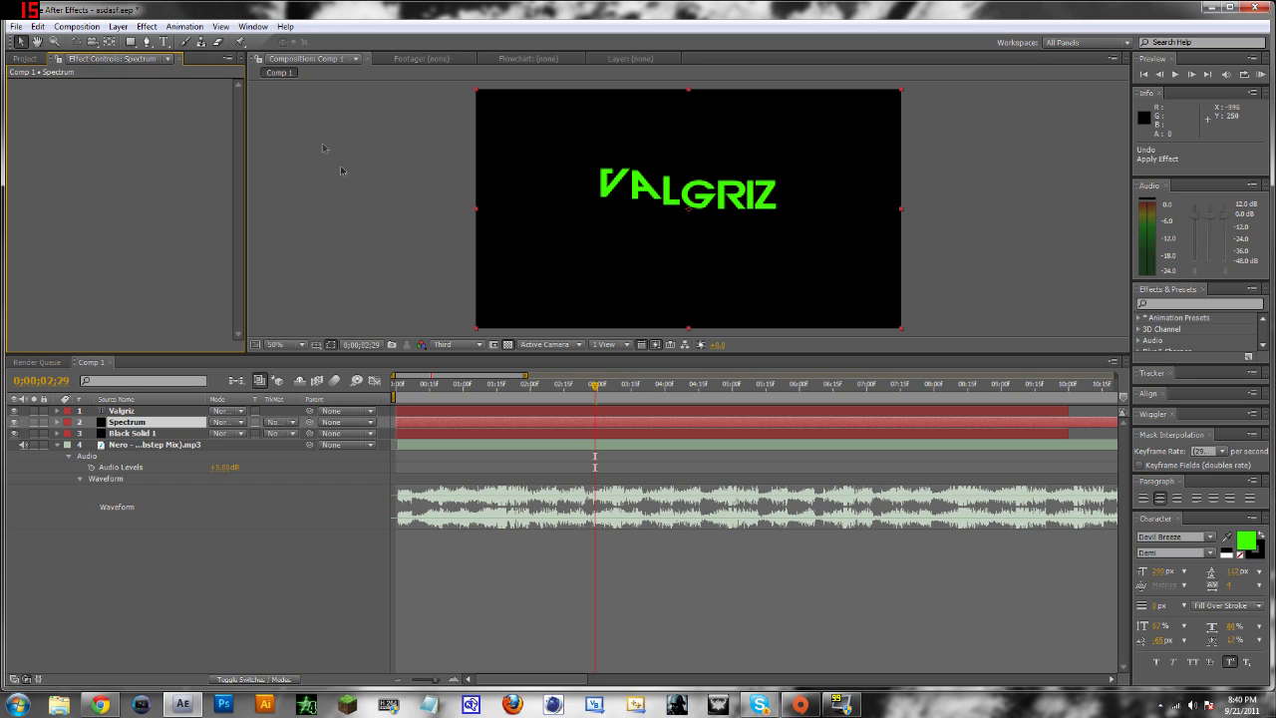
- Apply Generate > Audio Waveform to the Spectrum layer instead
left_click(146, 26)
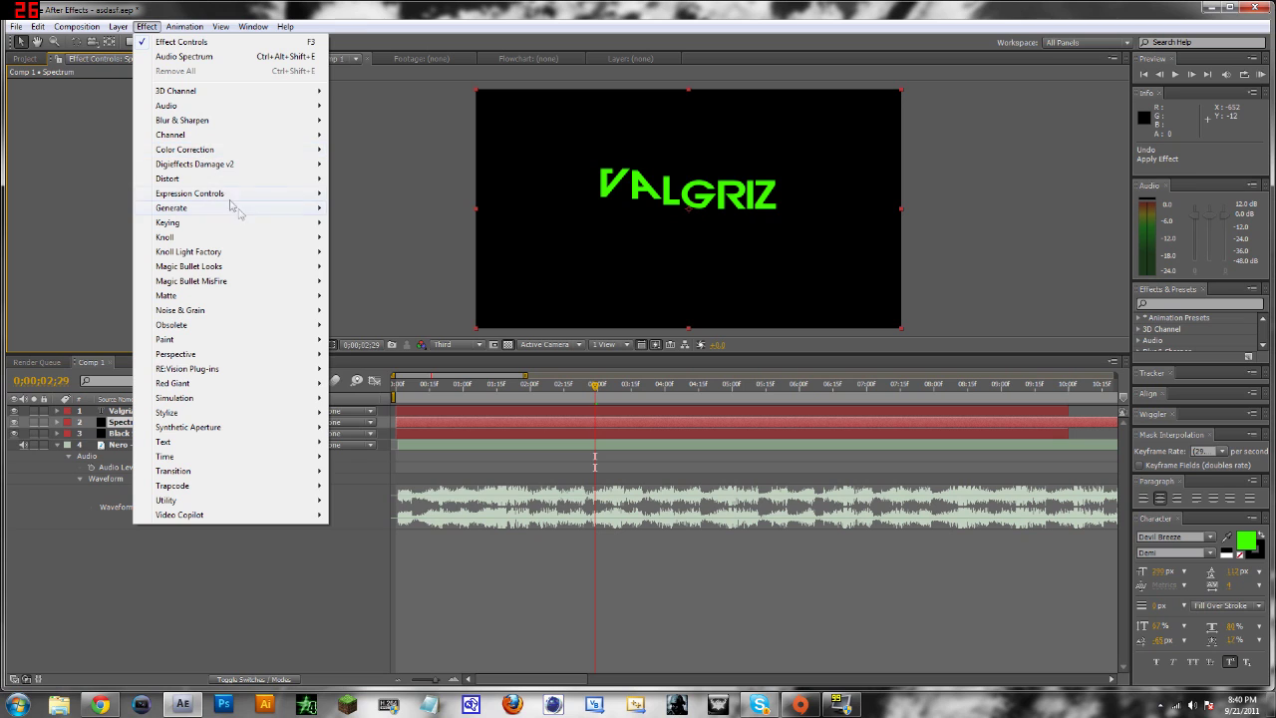
mouse_move(242, 217)
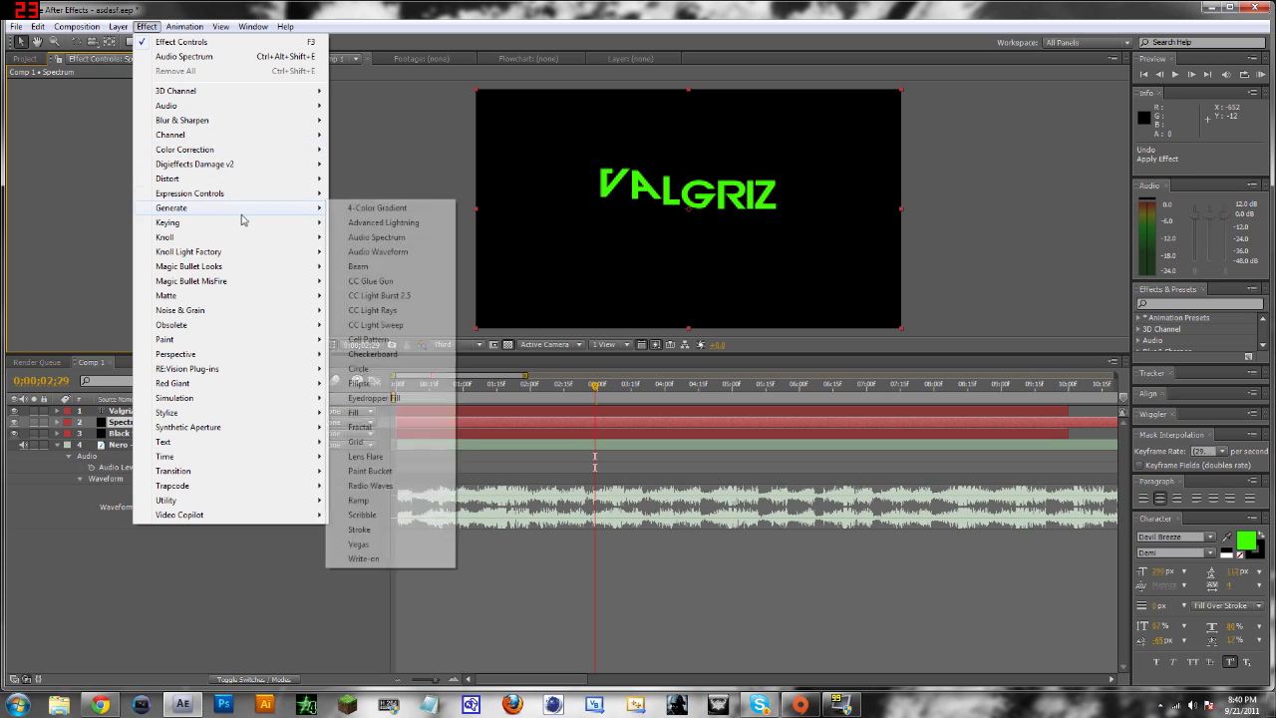
left_click(379, 252)
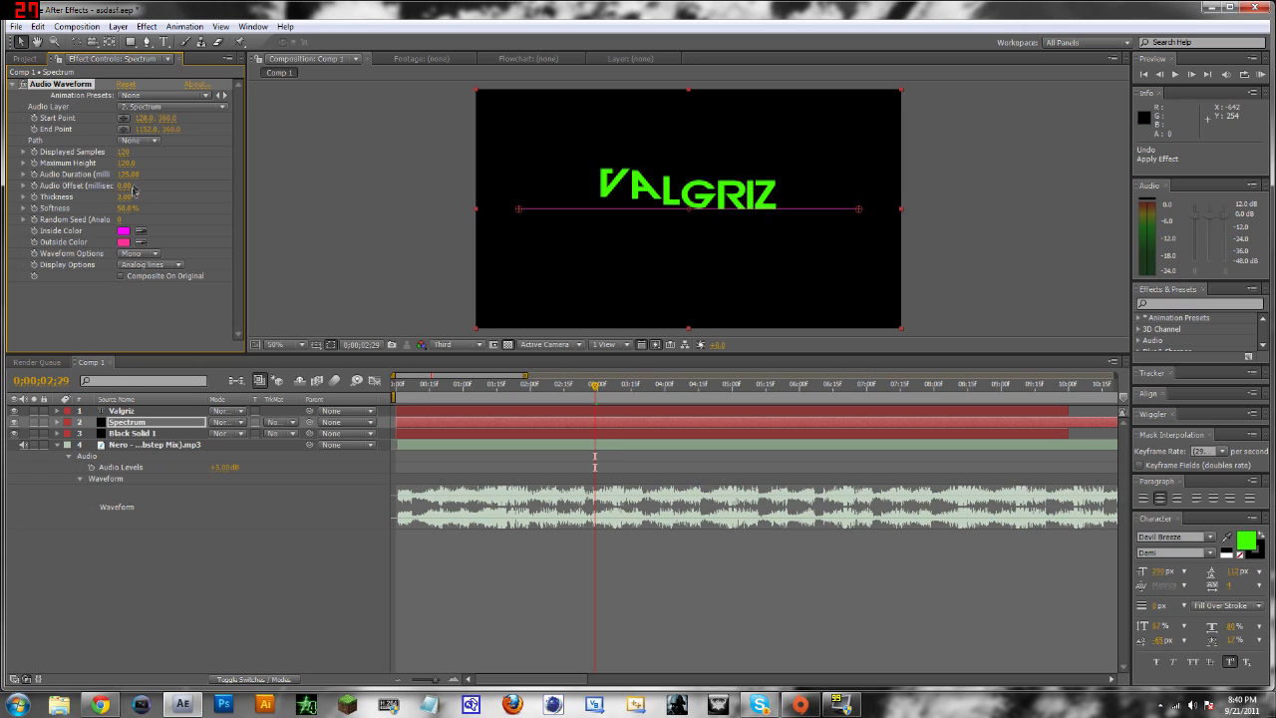
- Drag the waveform's Start Point and End Point outward past the edges of the frame
left_click_drag(143, 118, 43, 118)
left_click_drag(170, 136, 252, 140)
left_click_drag(156, 117, 70, 129)
- Set the waveform's Inside Color and Outside Color to green, then raise the line toward the text
left_click(124, 231)
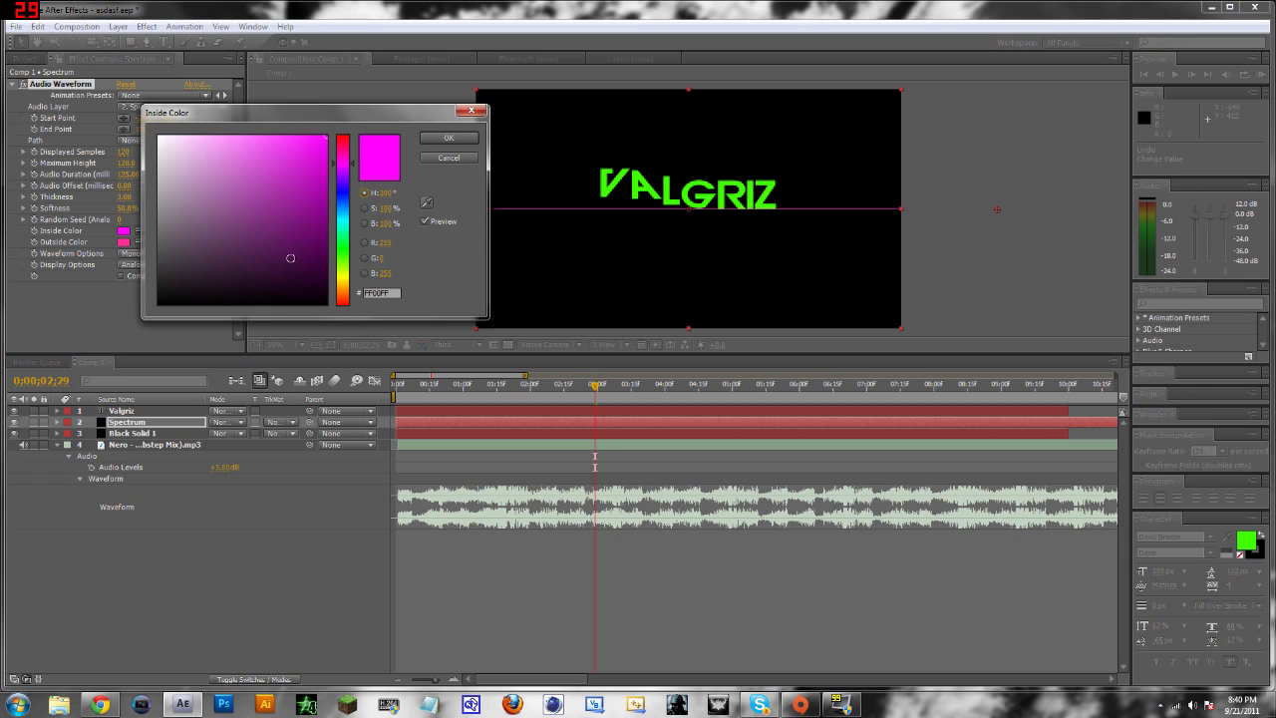
left_click_drag(346, 249, 345, 244)
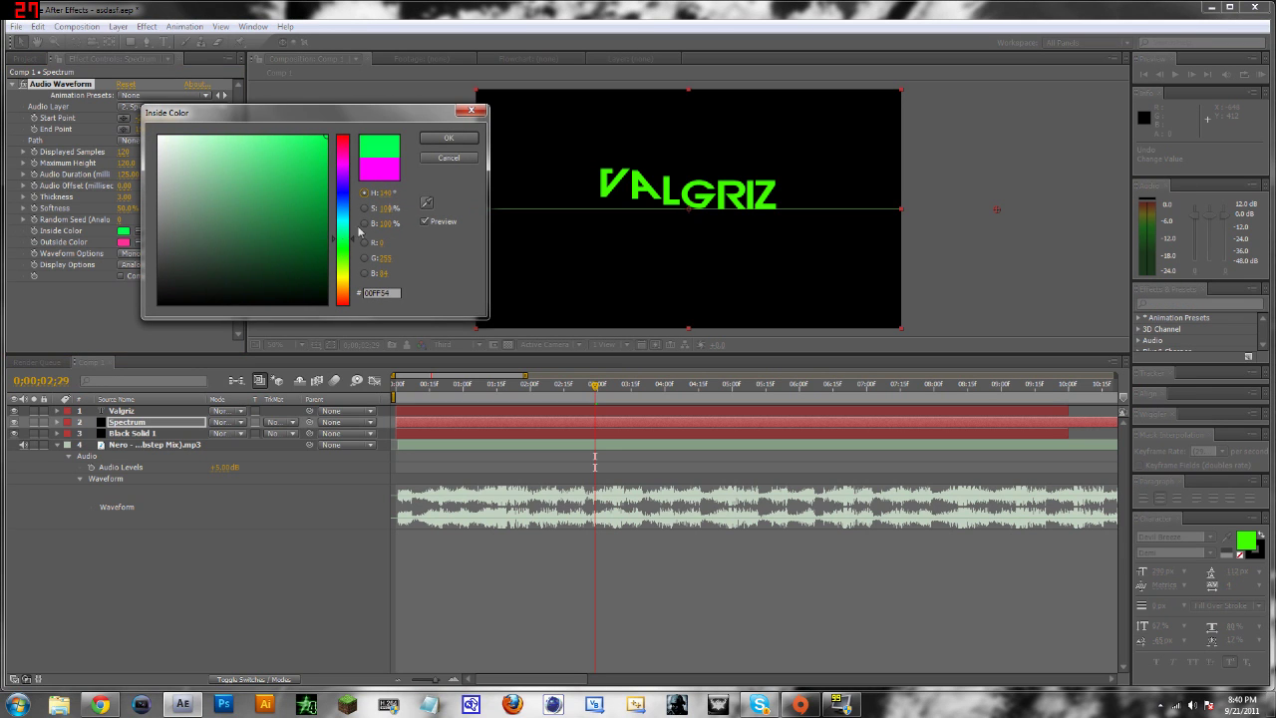
left_click(451, 137)
left_click(124, 242)
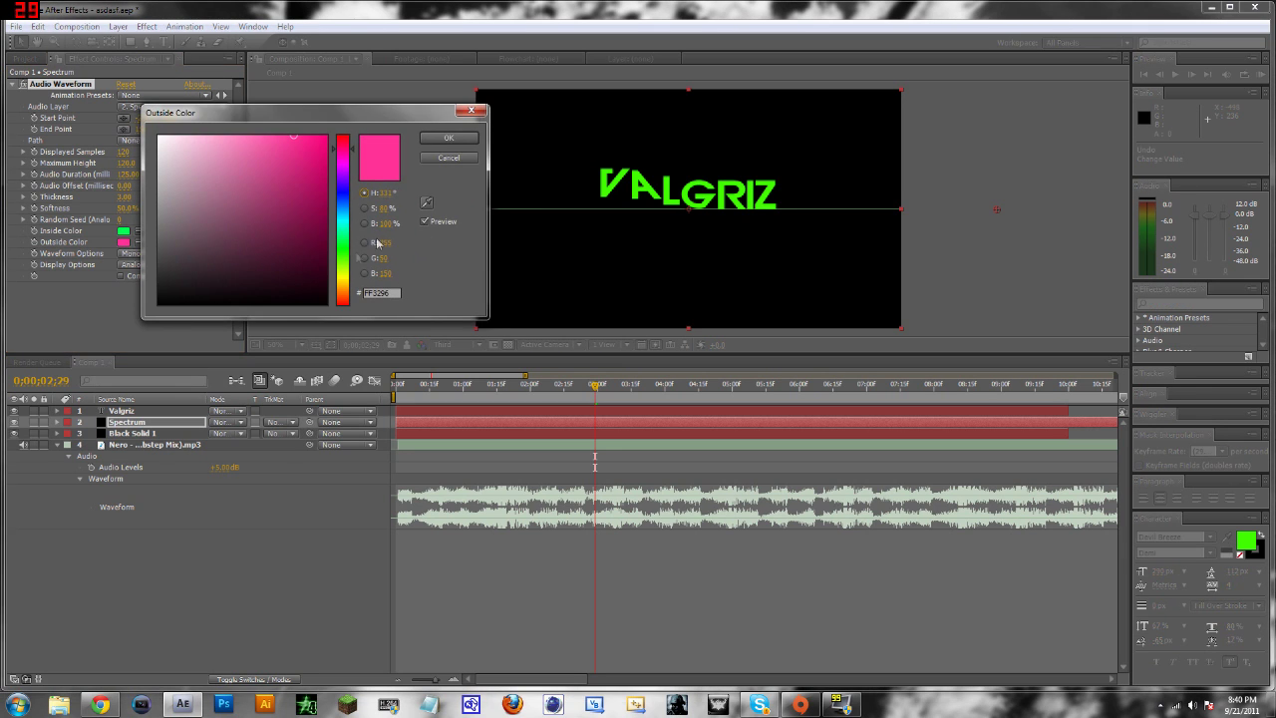
left_click(345, 265)
left_click(449, 137)
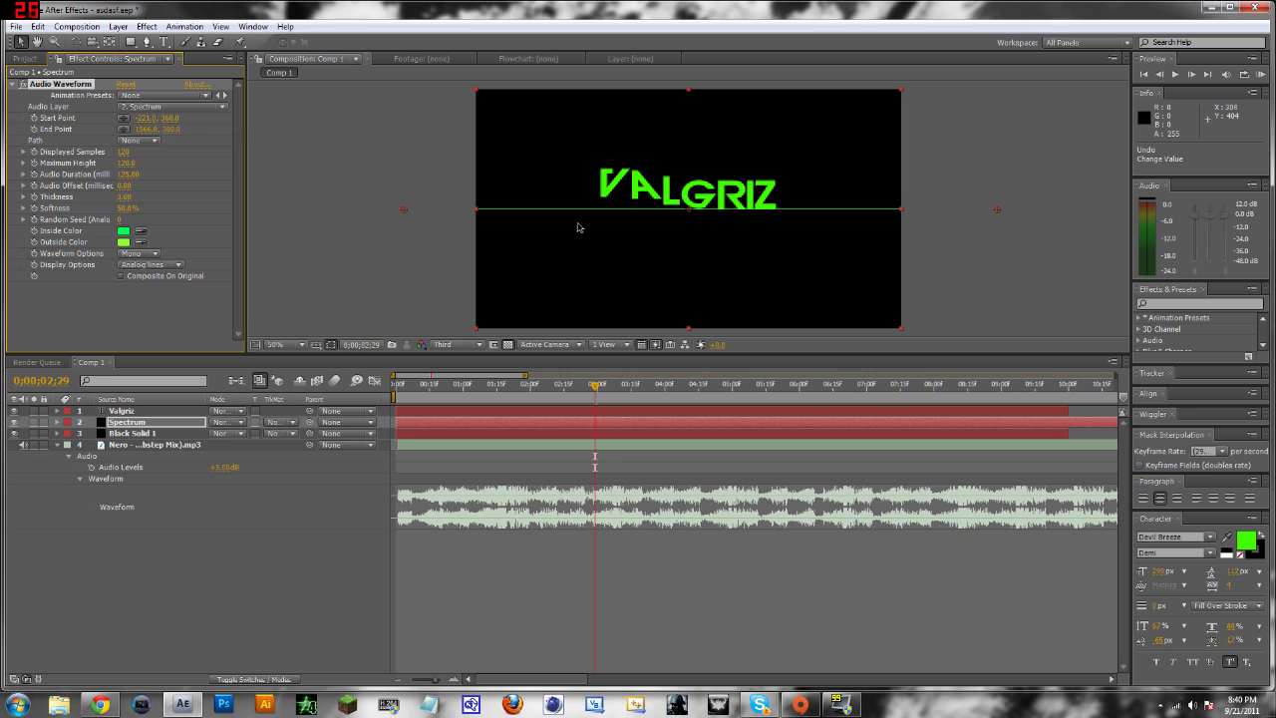
left_click_drag(582, 221, 582, 193)
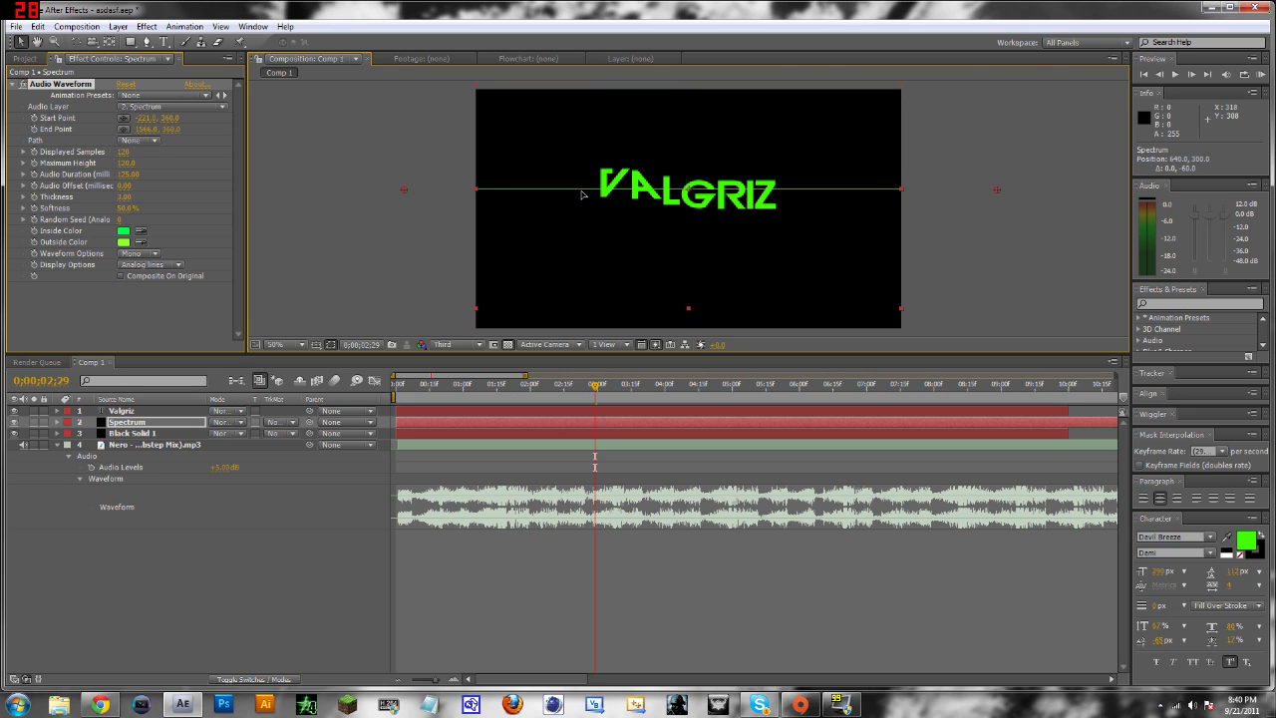
- Scrub the timeline to confirm the flat green Spectrum line crosses the middle of VALGRIZ
left_click(1031, 236)
left_click_drag(595, 389, 575, 394)
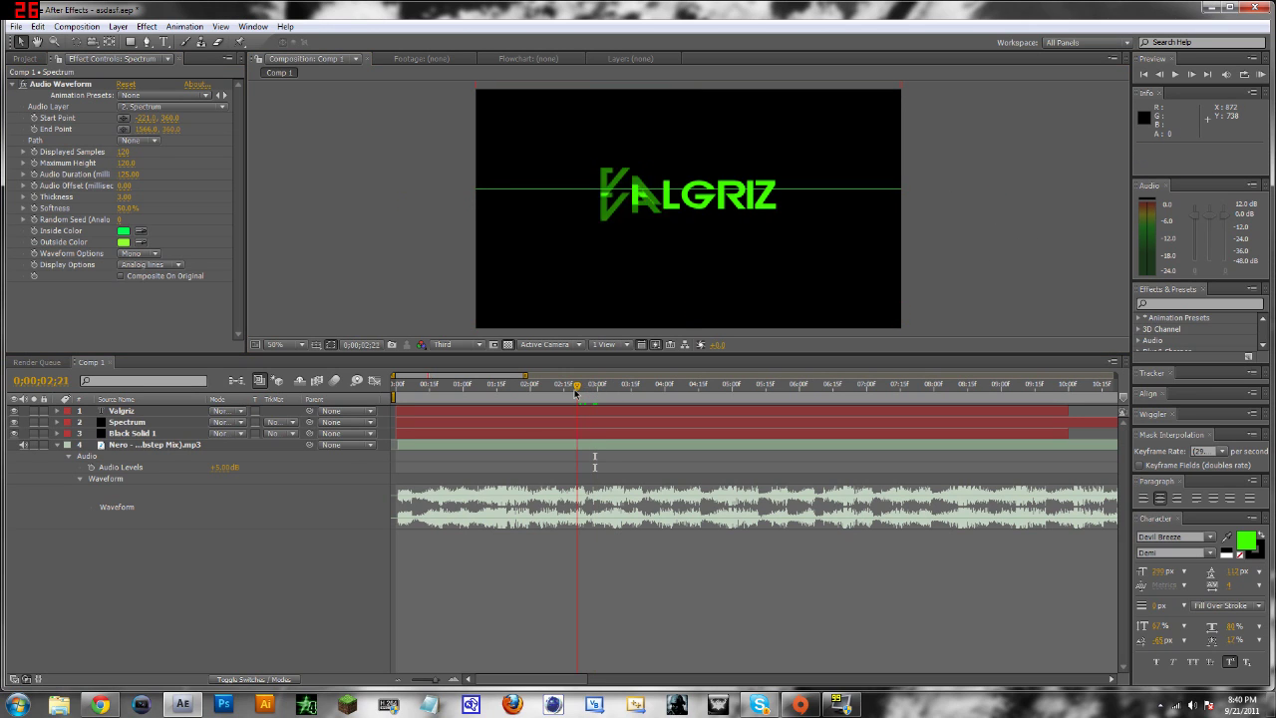
double_click(821, 194)
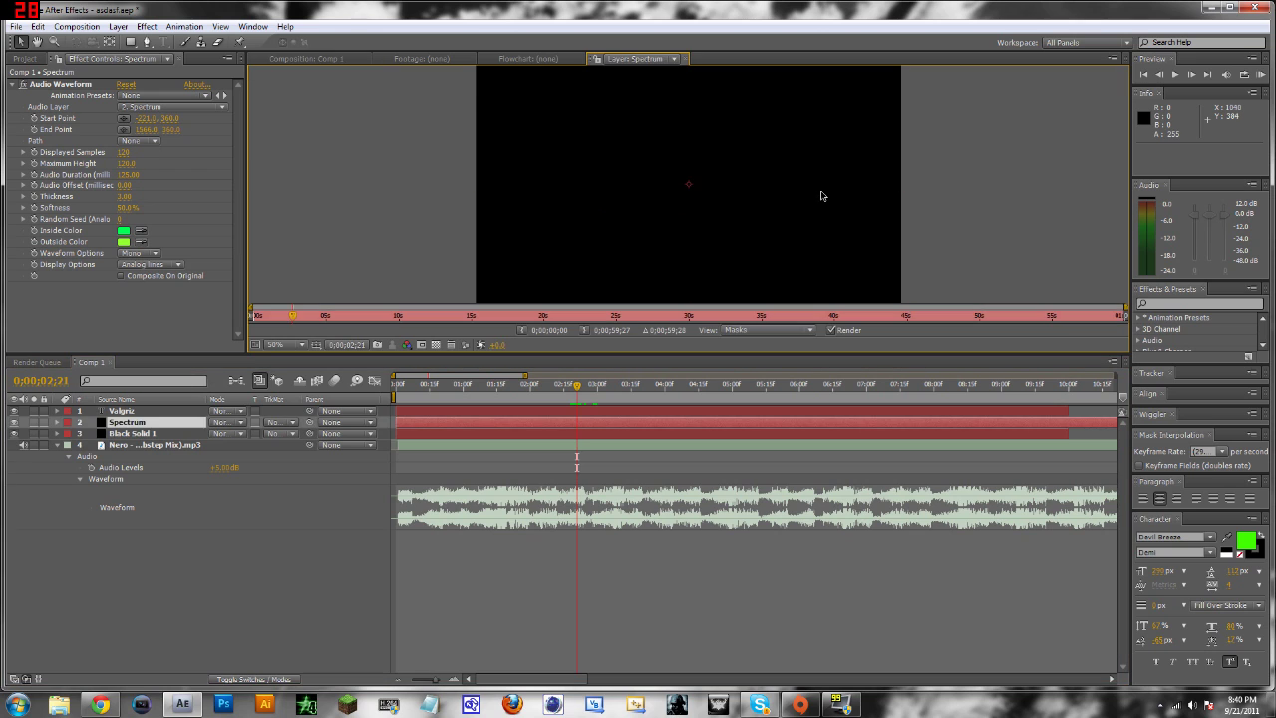
left_click(304, 58)
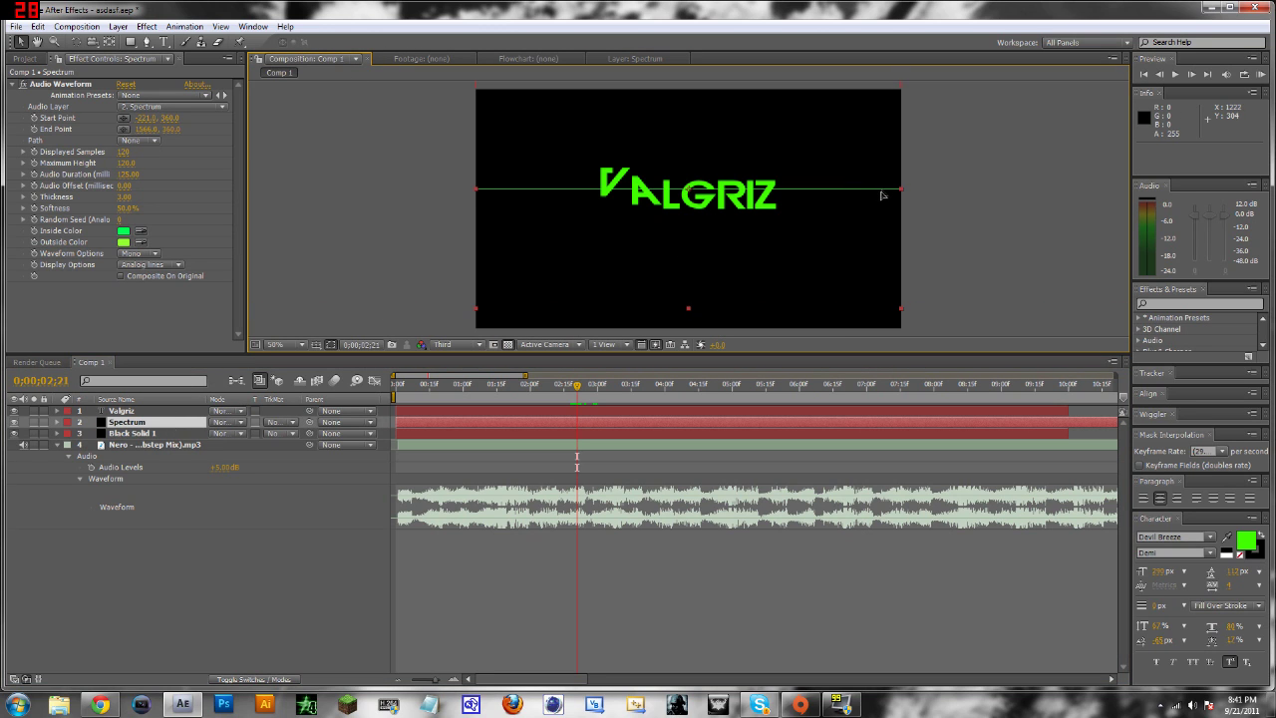
left_click(1060, 228)
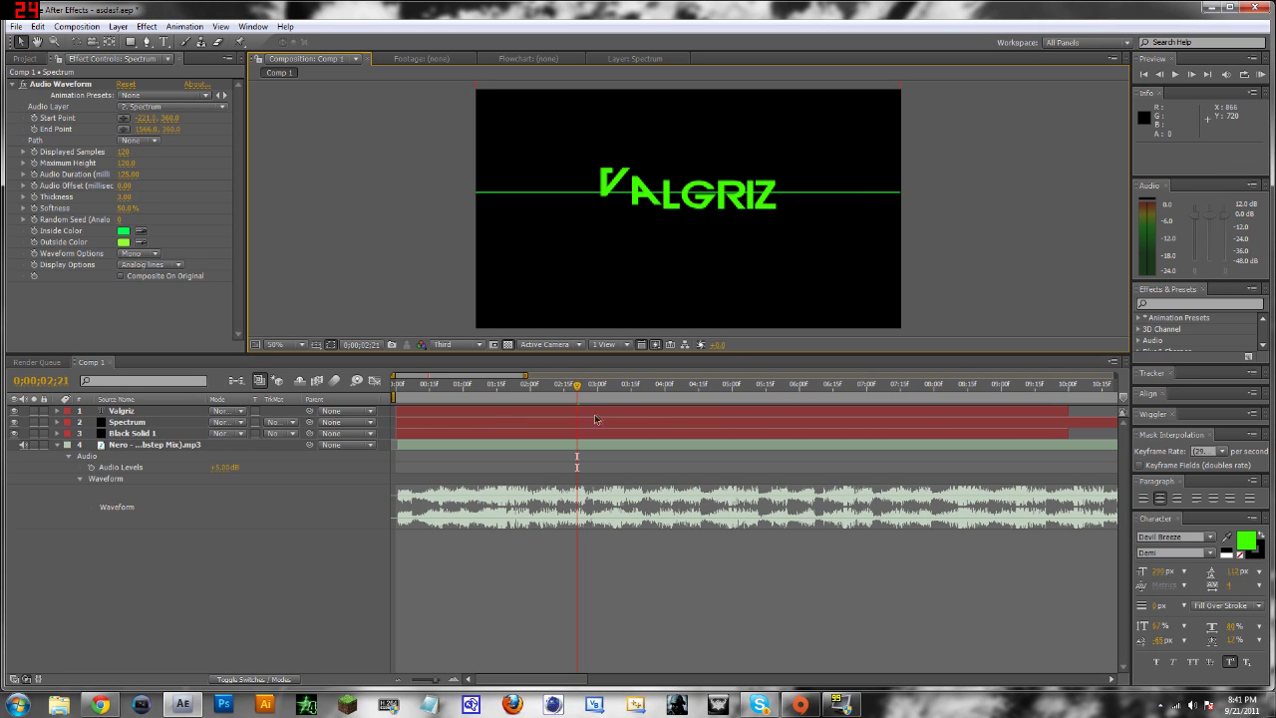
left_click_drag(577, 394, 504, 411)
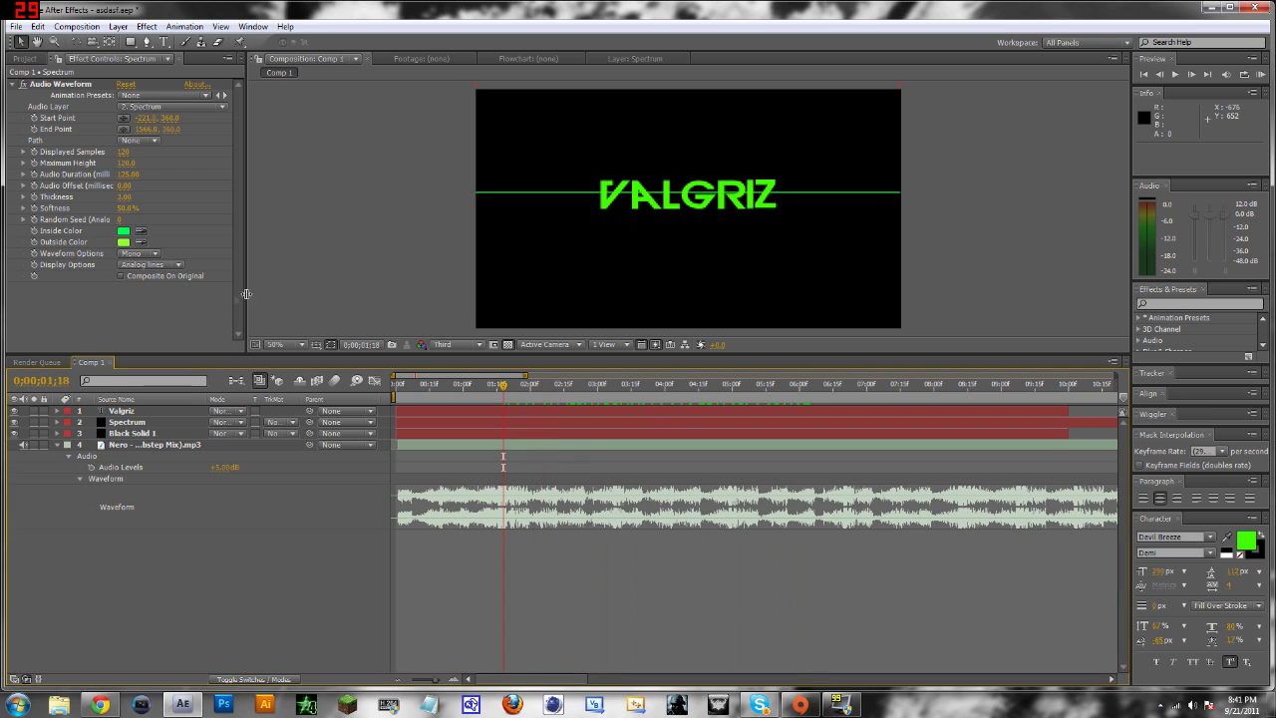
- Set Audio Waveform's Audio Layer to the Nero mp3 and scrub to preview the ripples
left_click(167, 108)
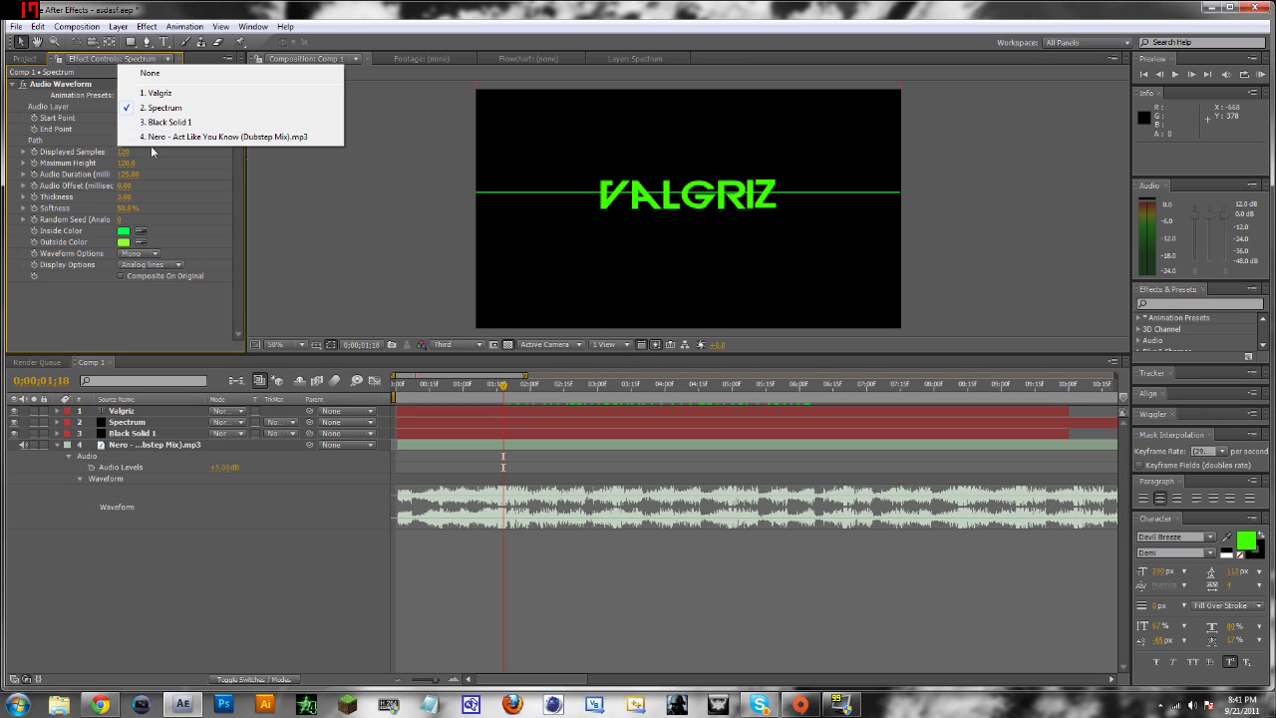
left_click(187, 138)
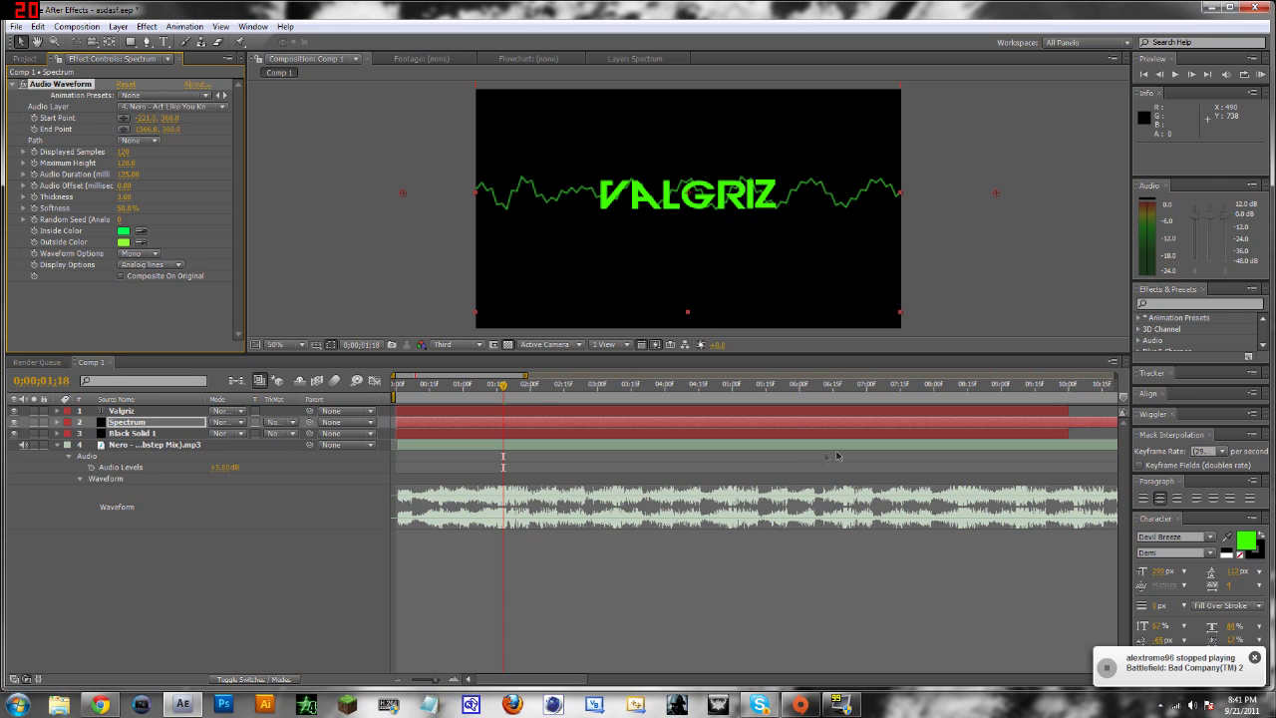
left_click_drag(504, 396, 639, 417)
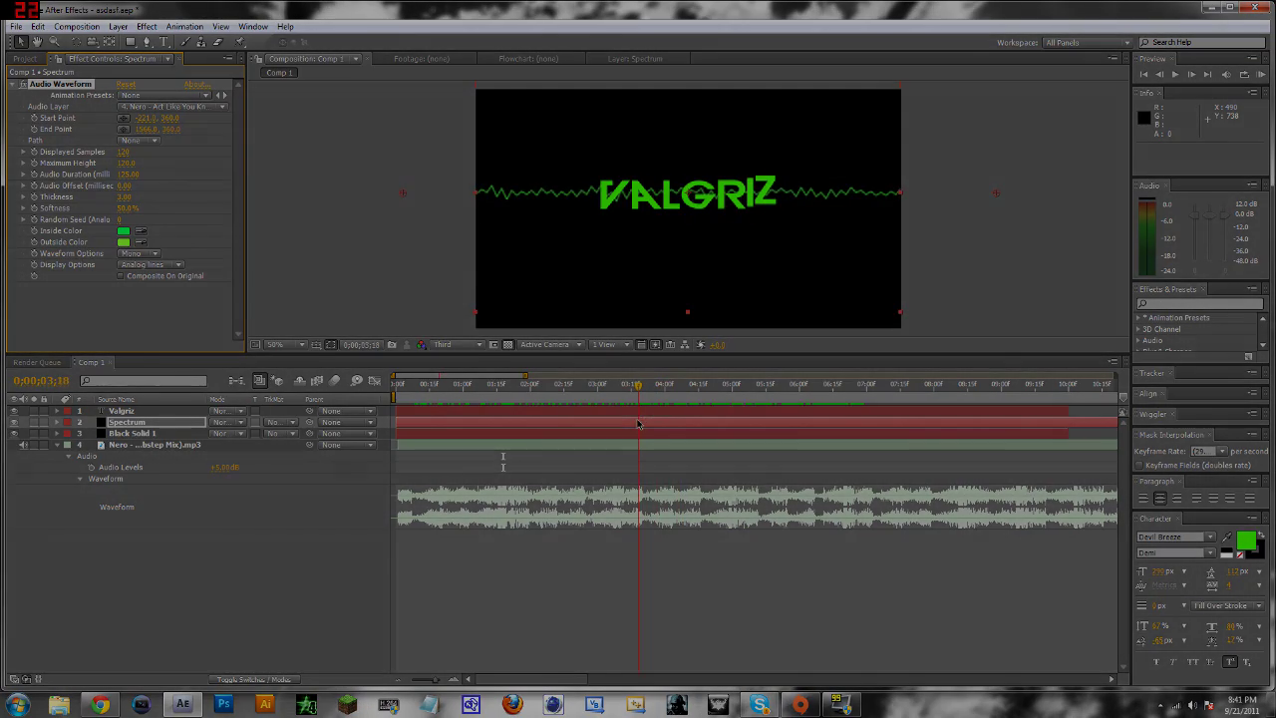